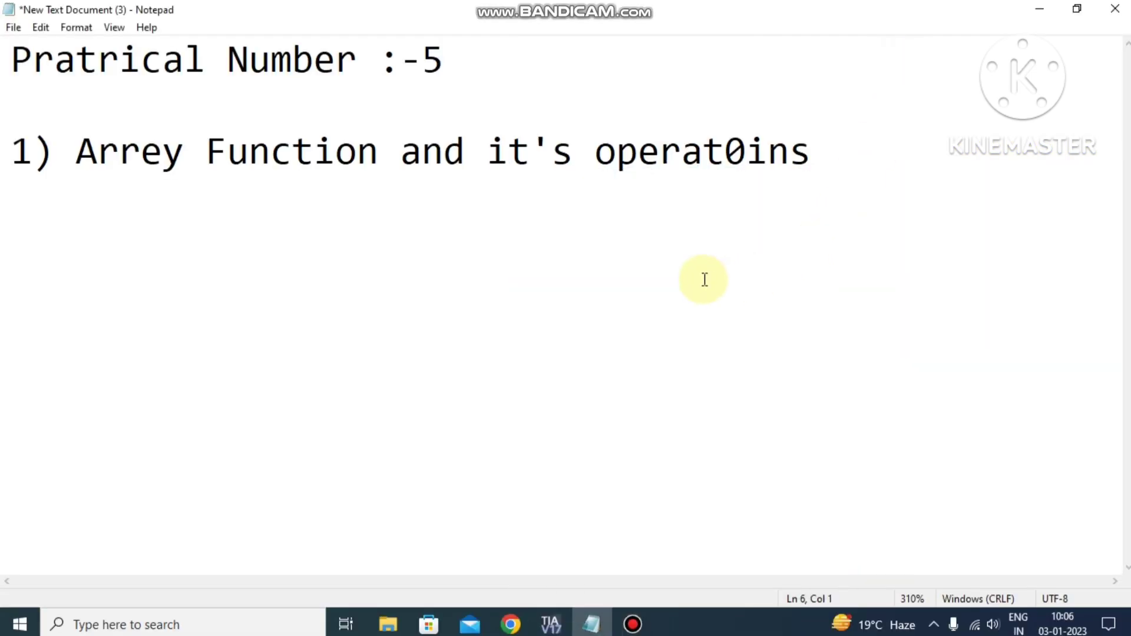
Highlight the practical number title and the Array Function topic line in the notes.
drag(467, 63, 5, 55)
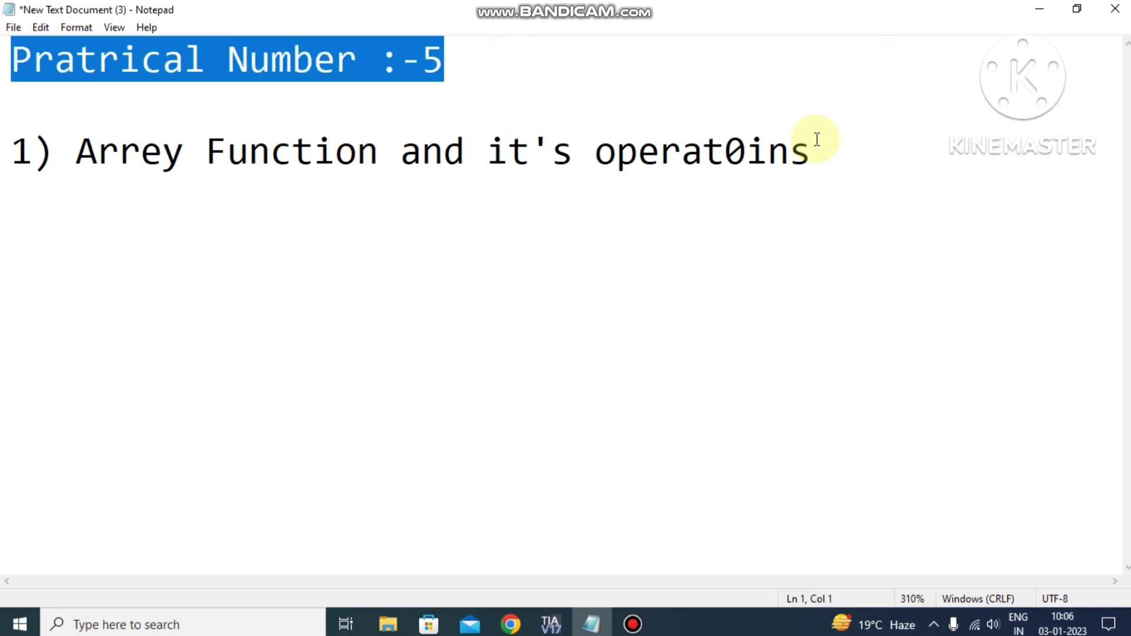
drag(879, 149, 15, 155)
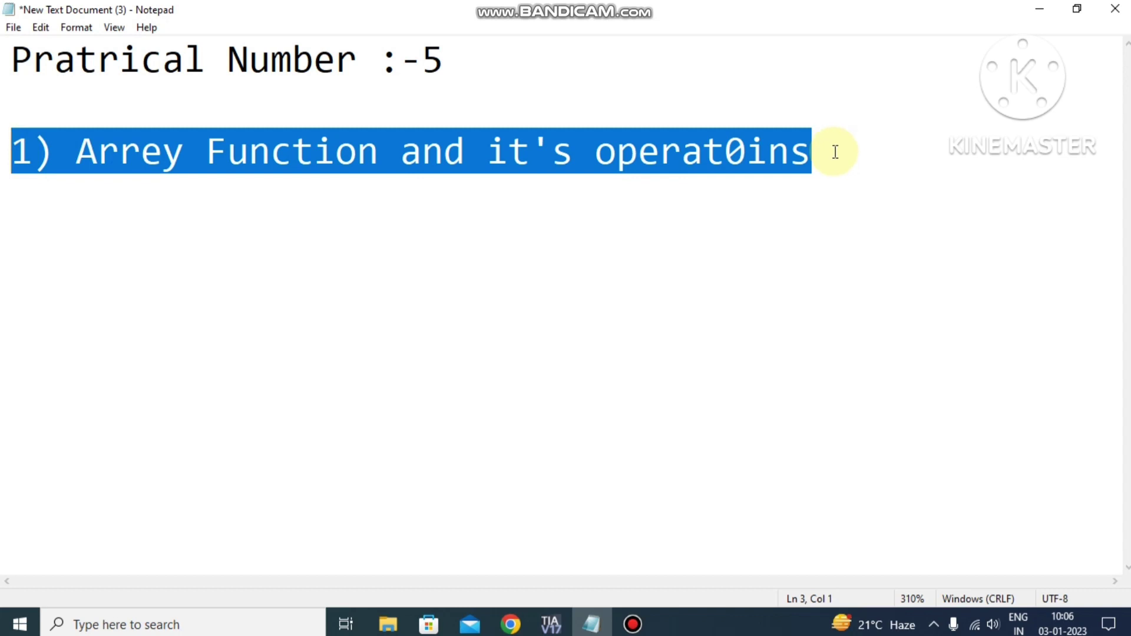
click(579, 222)
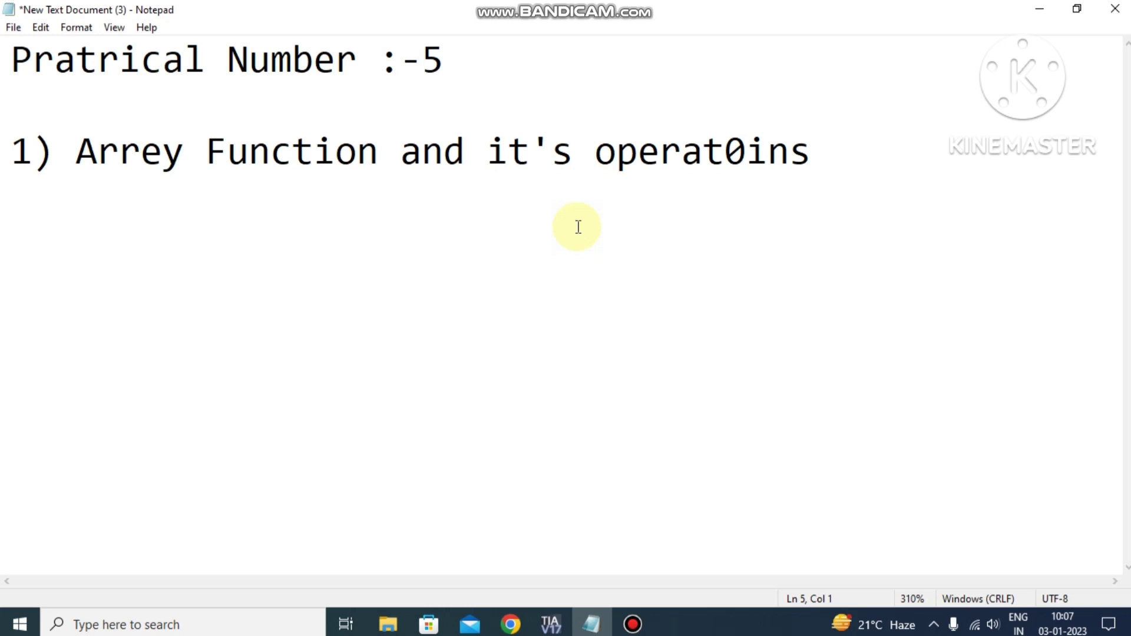
In TIA Portal's Default tag table, select all five existing tags and delete them.
click(562, 627)
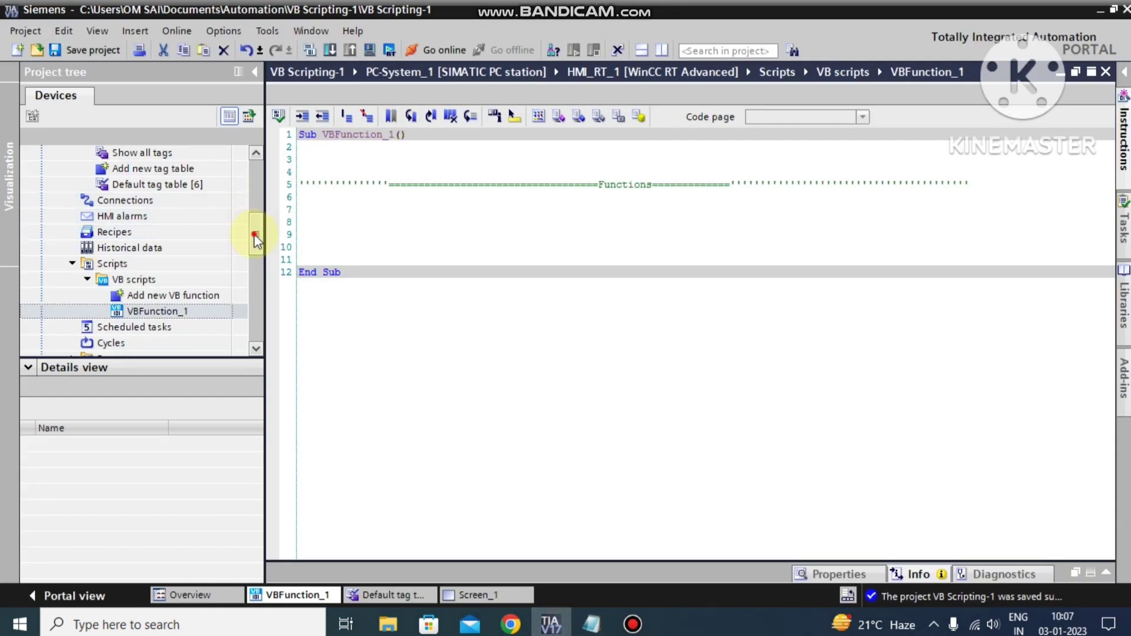
drag(254, 235, 253, 232)
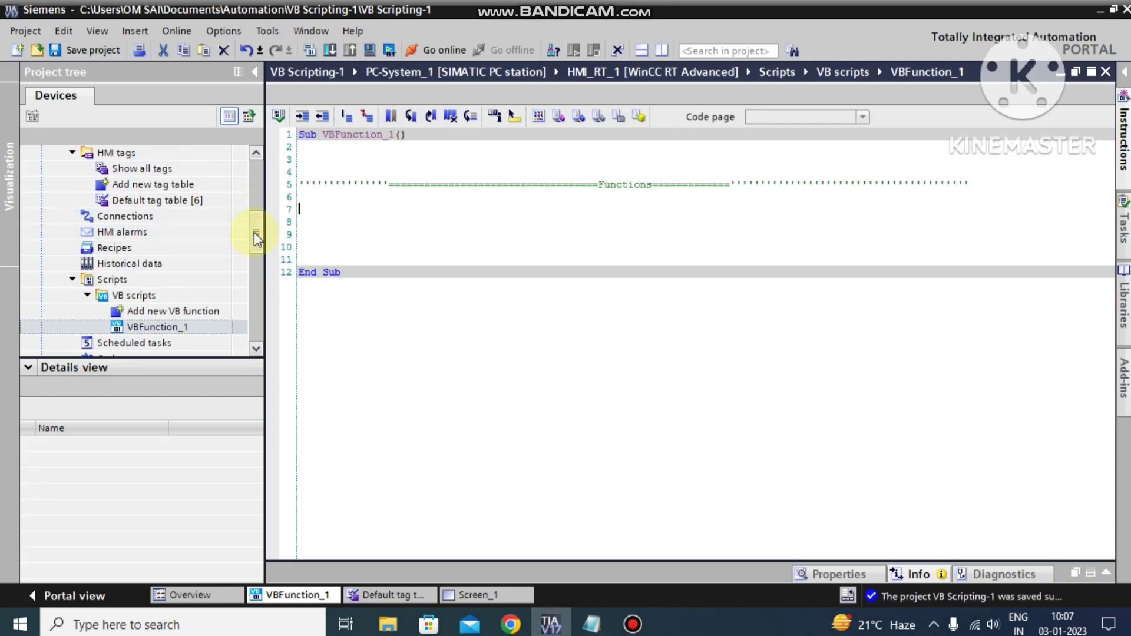
click(405, 595)
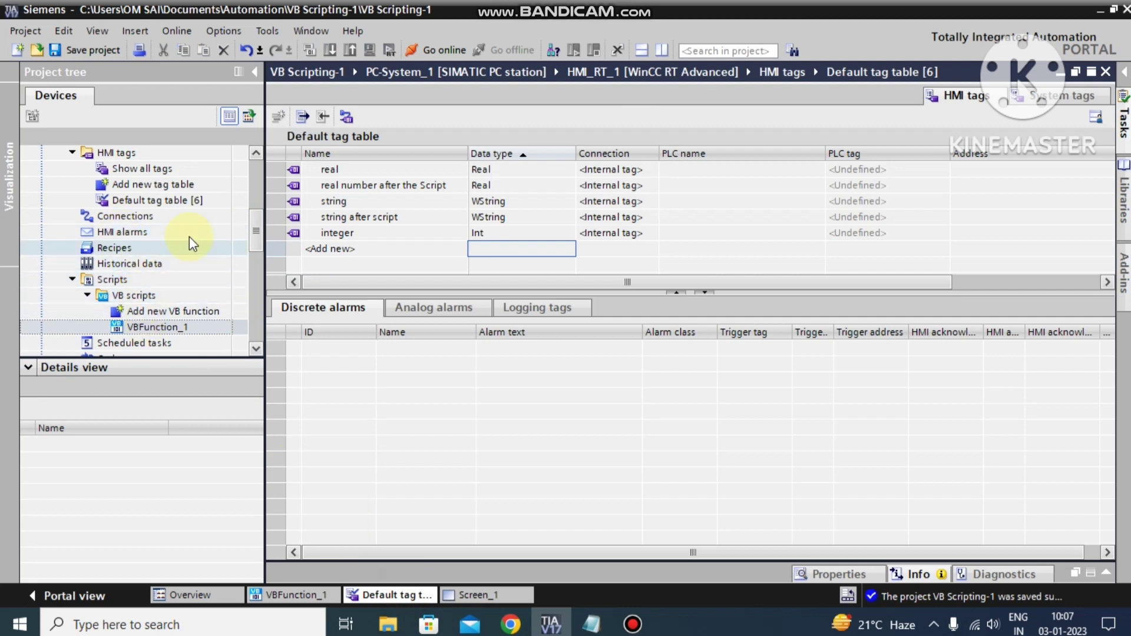
click(173, 200)
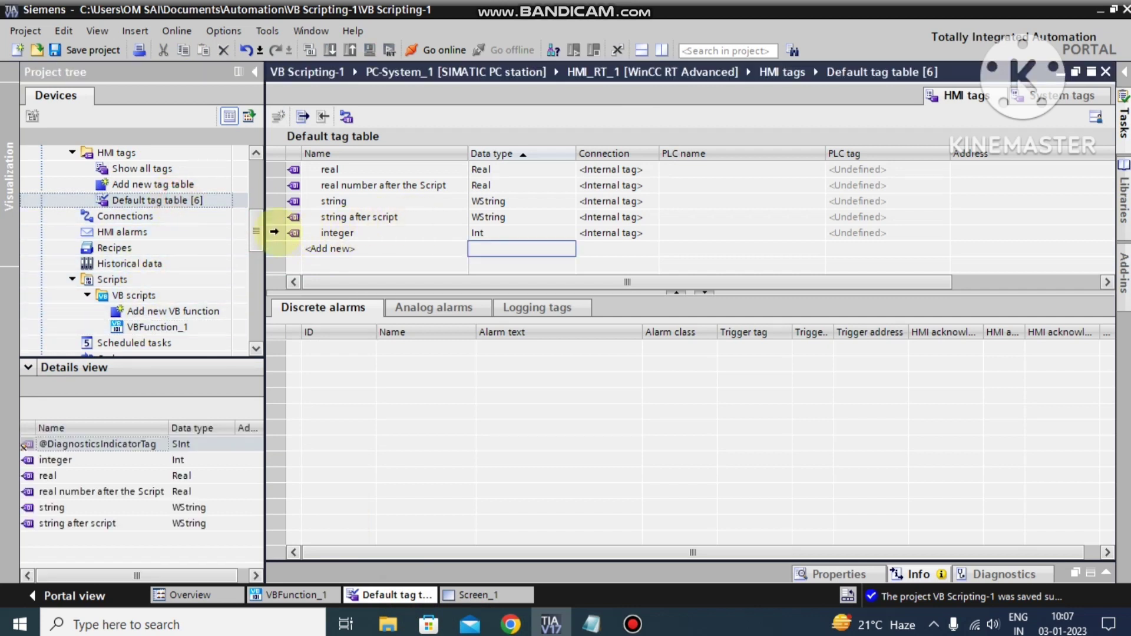
click(274, 232)
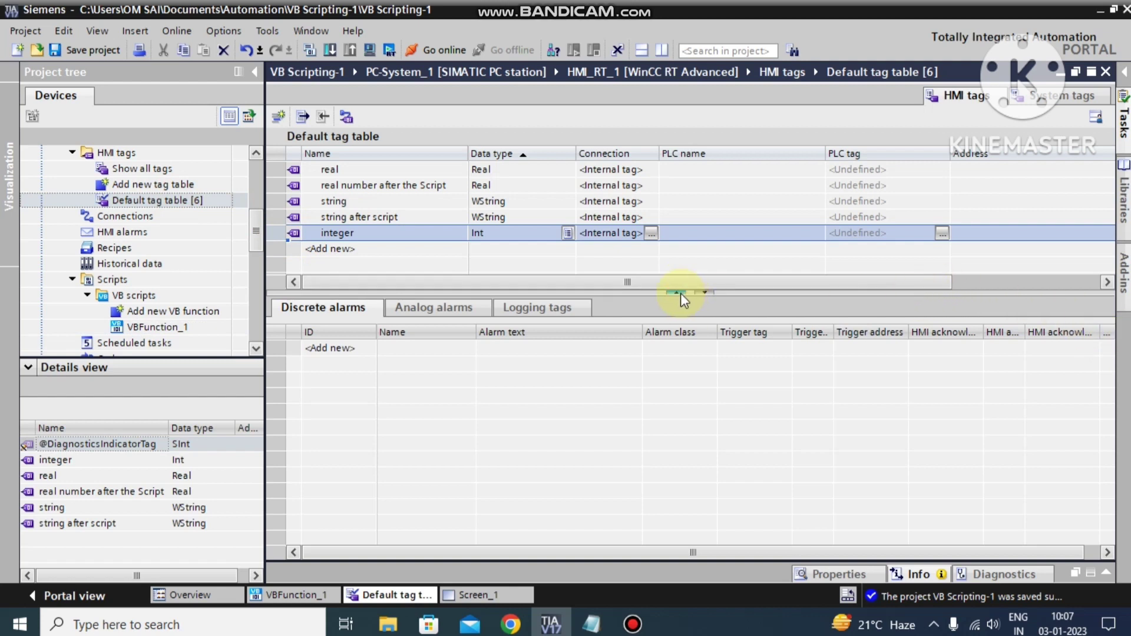
click(704, 291)
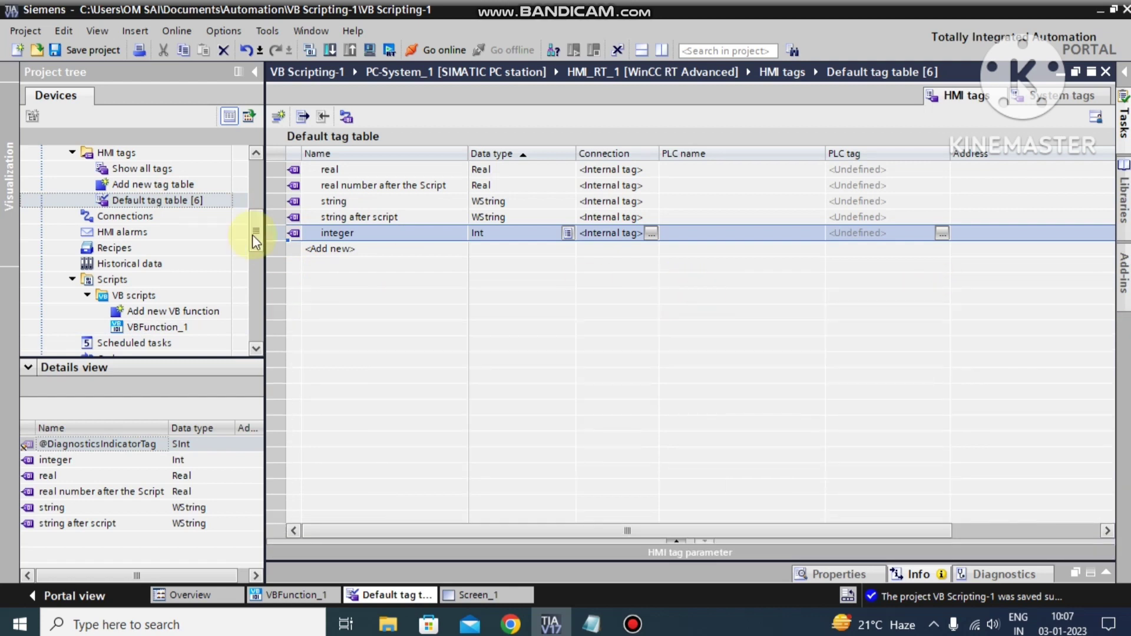
shift+click(290, 174)
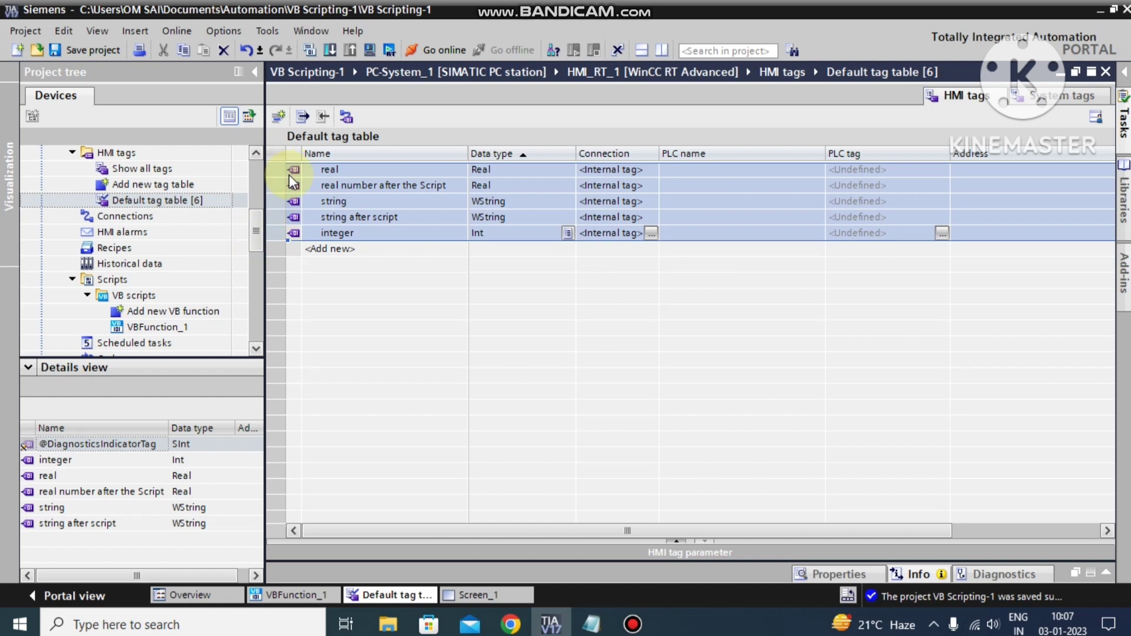
key(Delete)
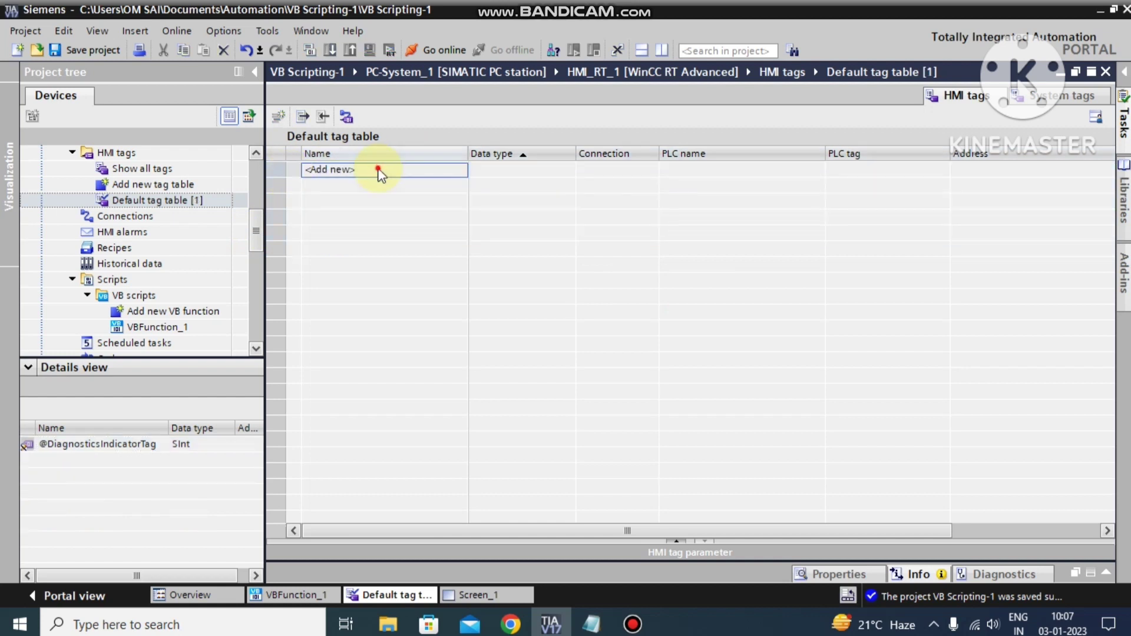
Create a new tag under <Add new> and set its data type to Array.
double_click(379, 169)
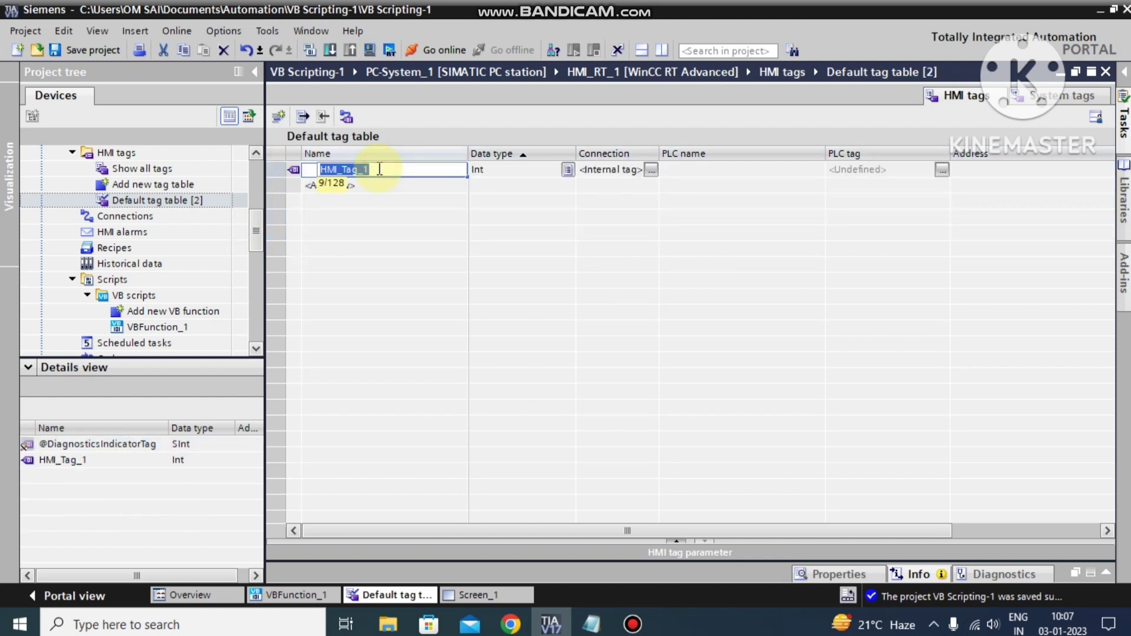
text(Arrey)
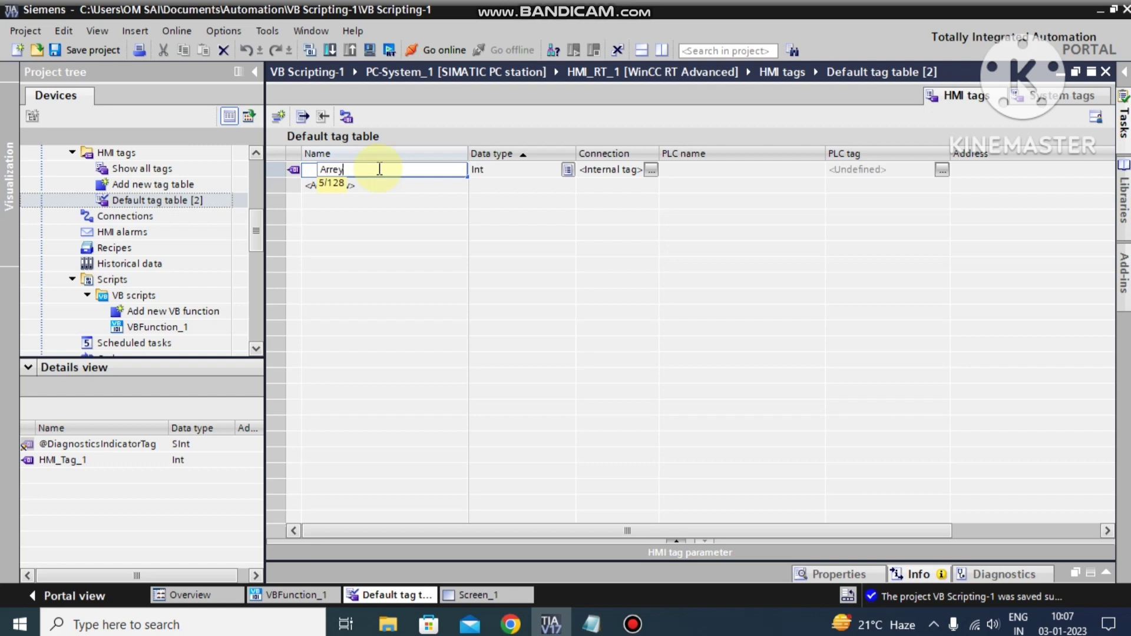
click(526, 169)
click(528, 169)
click(568, 170)
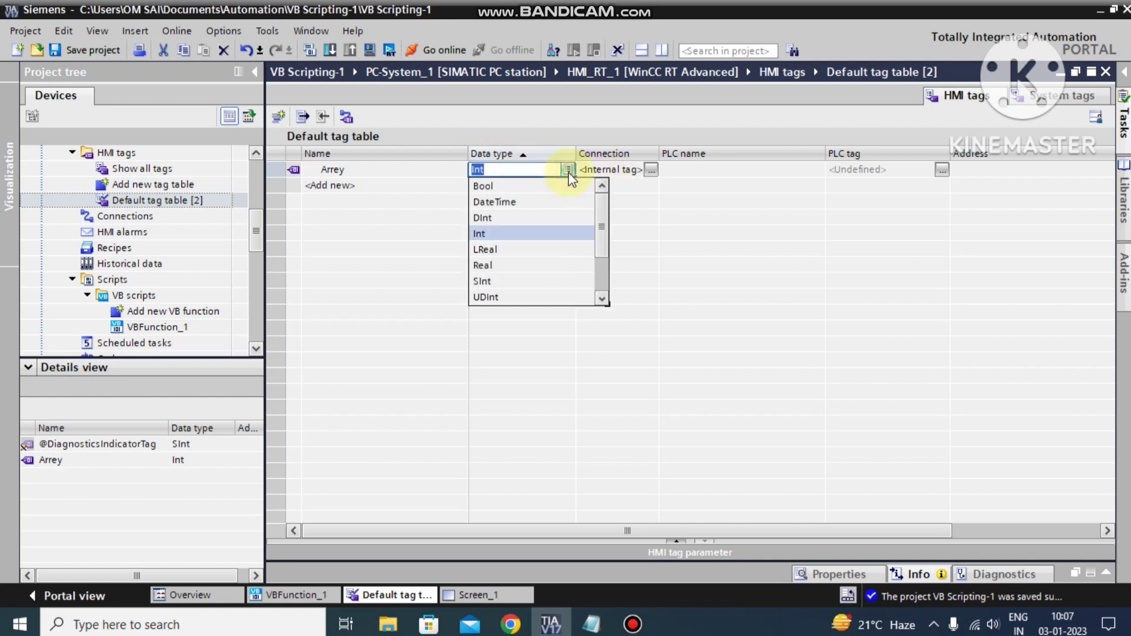
drag(600, 213, 607, 253)
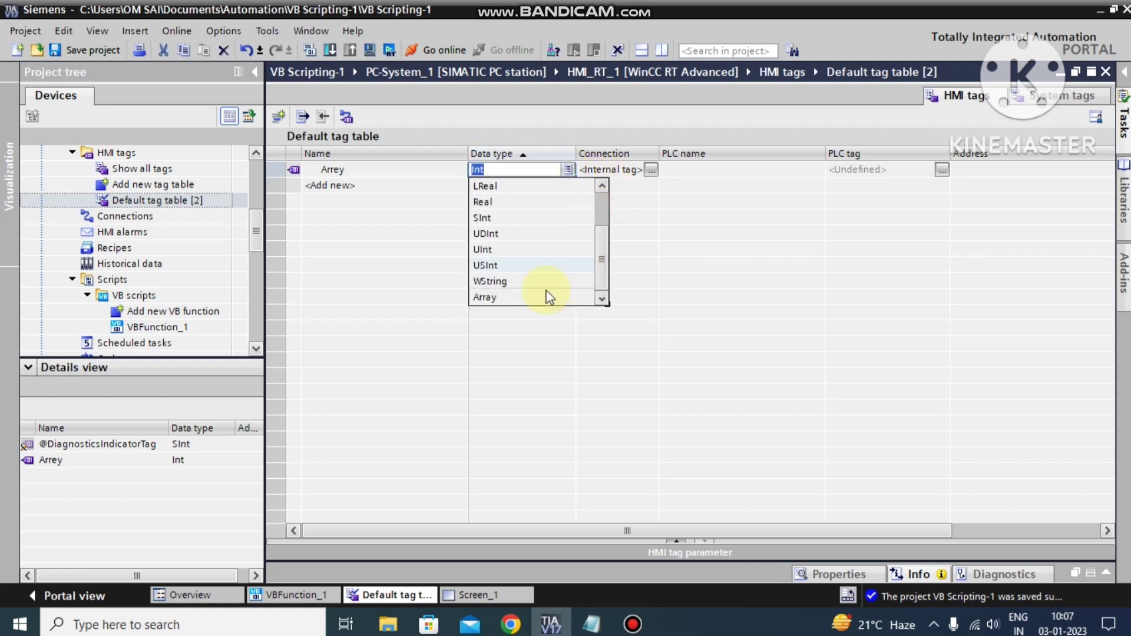
click(510, 298)
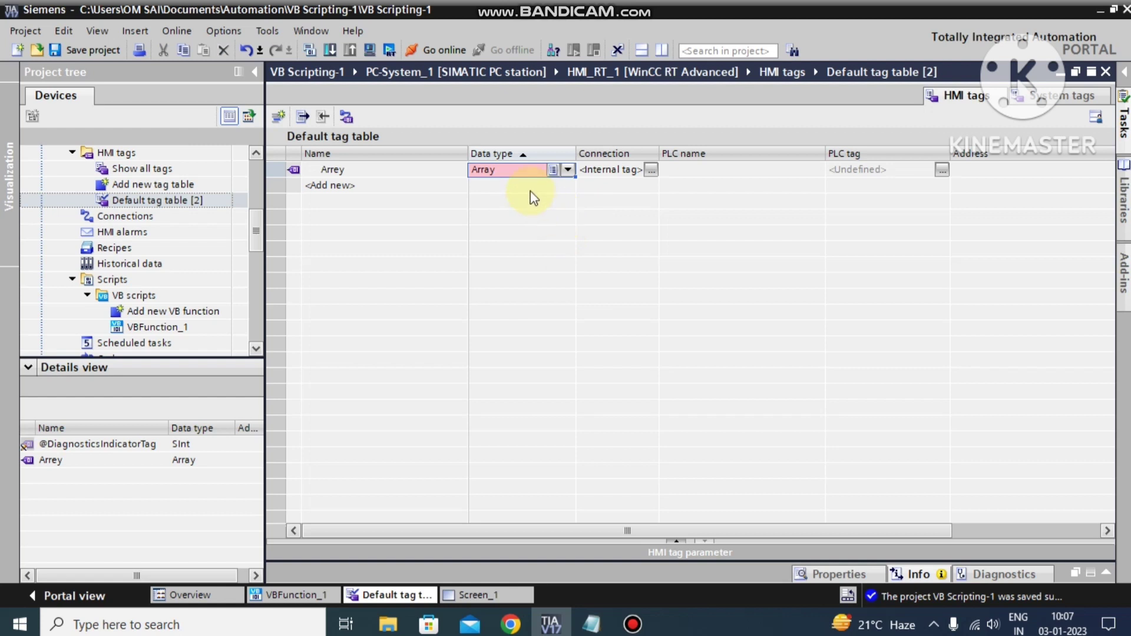
Correct the new tag's name to Array.
double_click(341, 172)
text(Arry)
key(Left)
text(a)
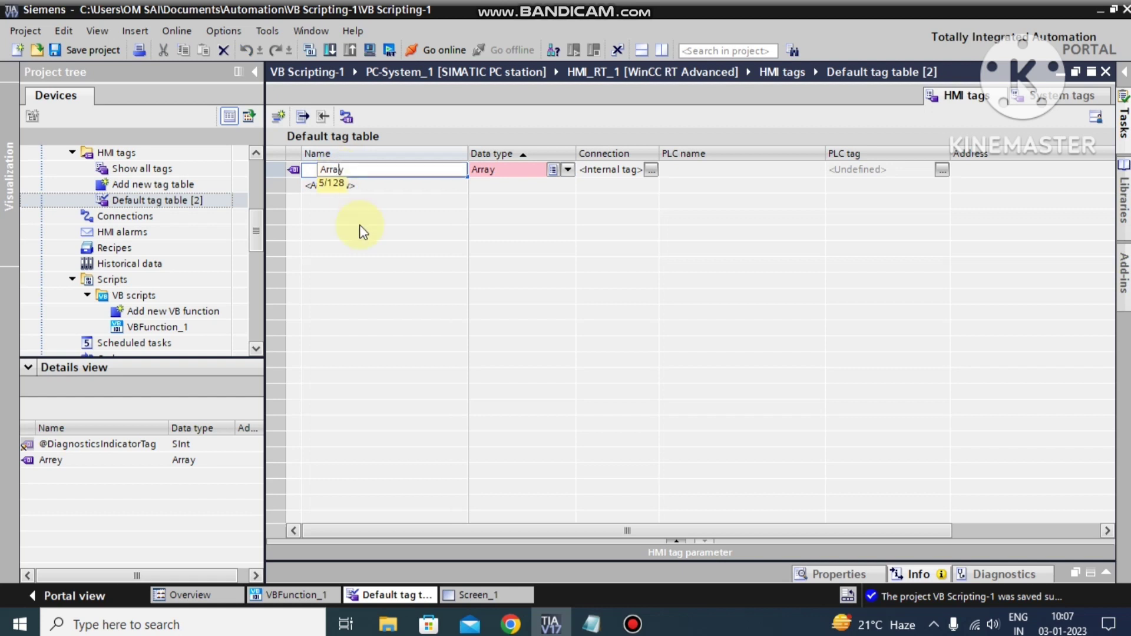
click(567, 171)
Set the Array tag's element type to Int with limits starting at 0 and confirm.
click(569, 171)
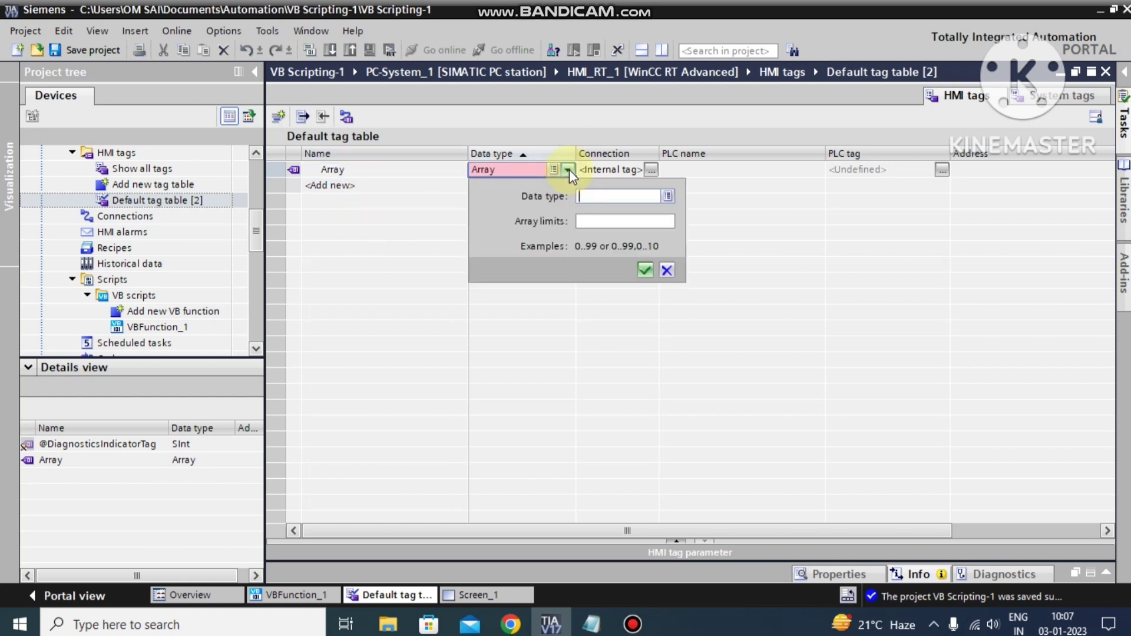
click(668, 196)
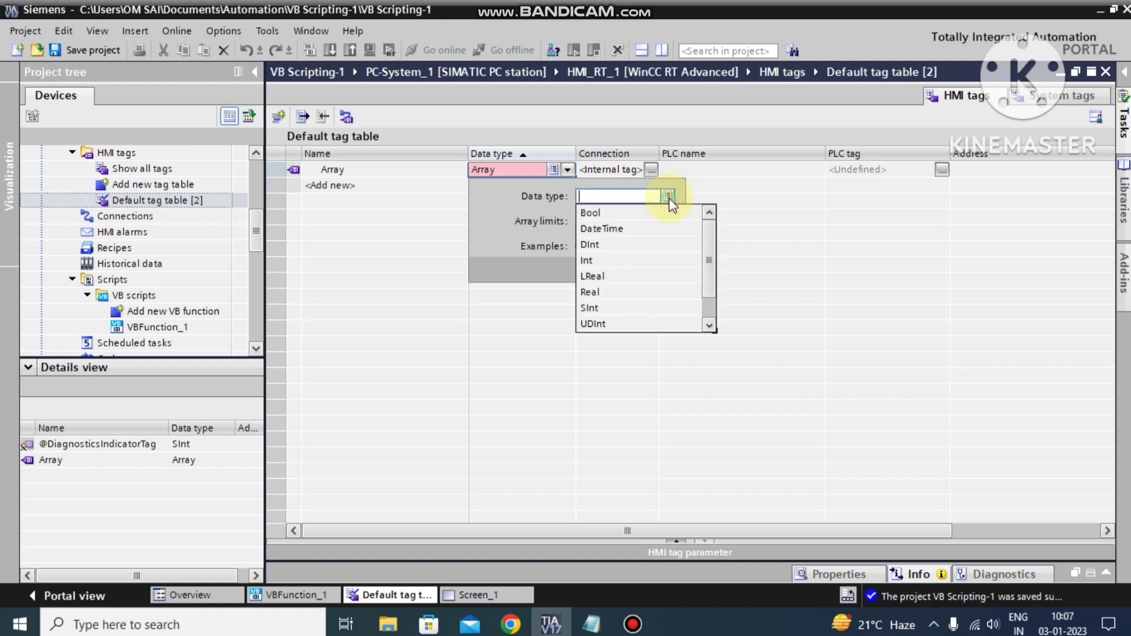
click(596, 263)
click(593, 224)
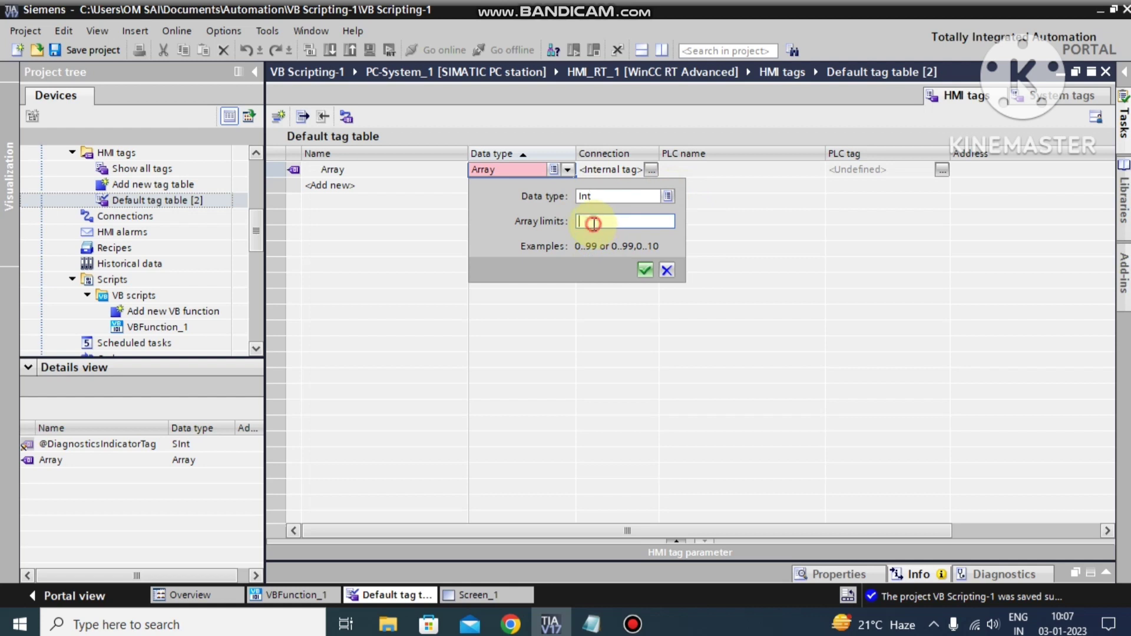
text(0-3)
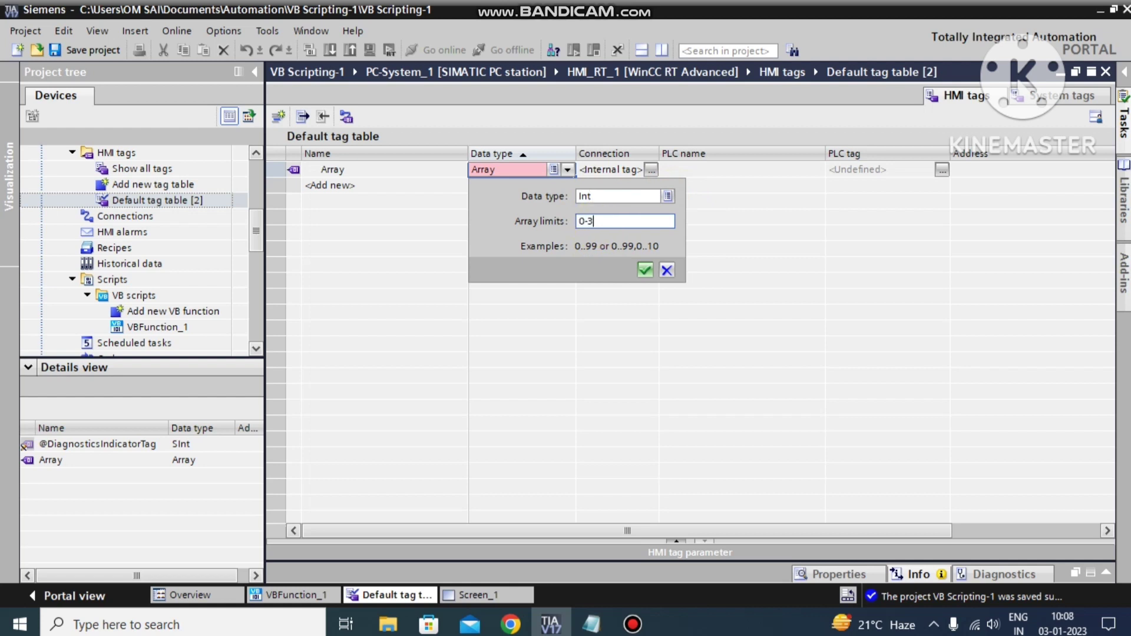
click(645, 270)
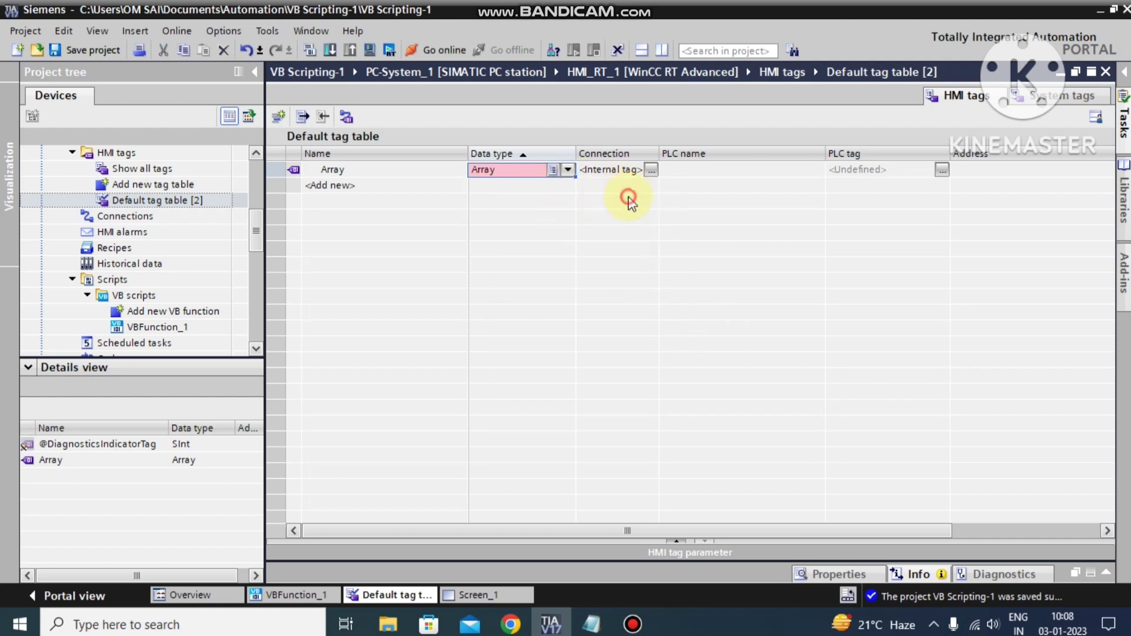
Reapply Int as the element type with array limits 0..3 and confirm.
click(554, 169)
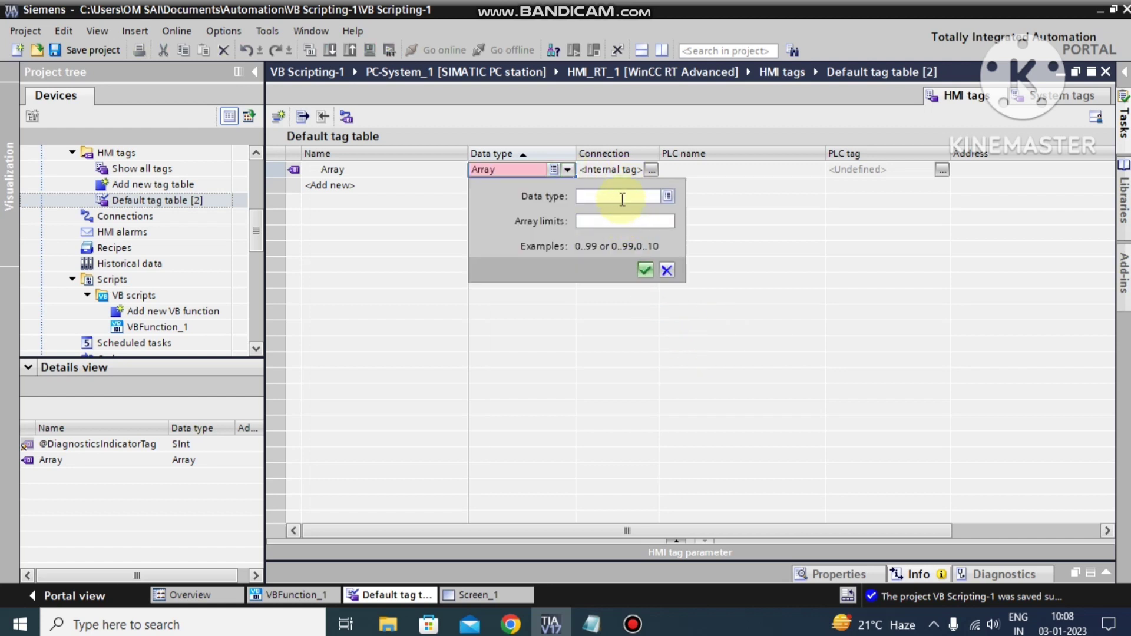
click(667, 195)
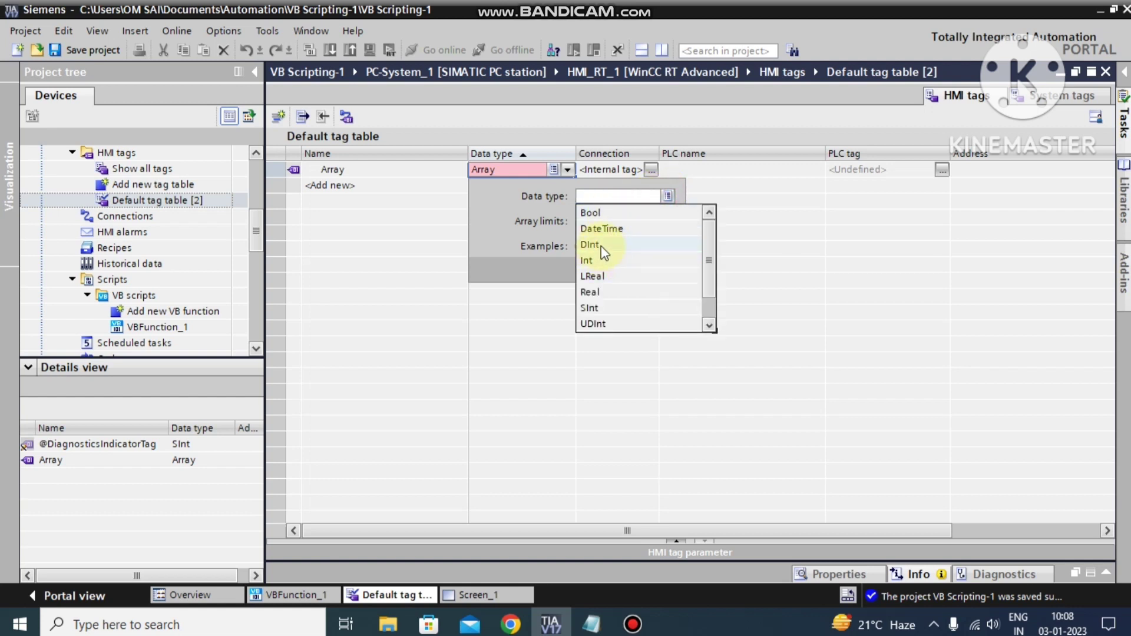
click(595, 263)
click(616, 221)
text(0..3)
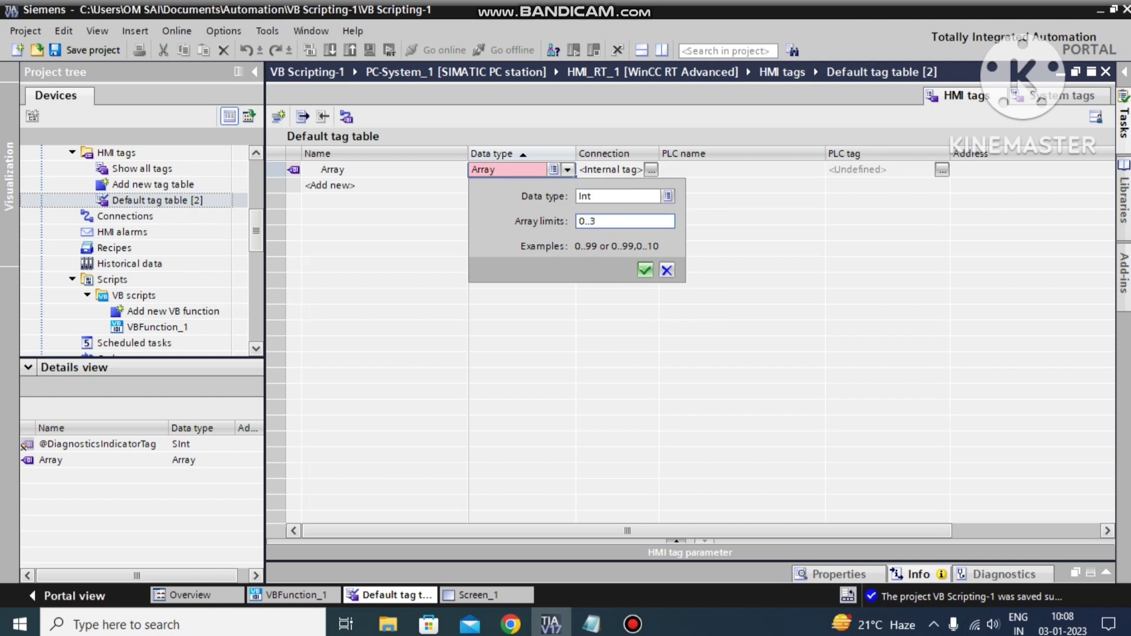
click(645, 270)
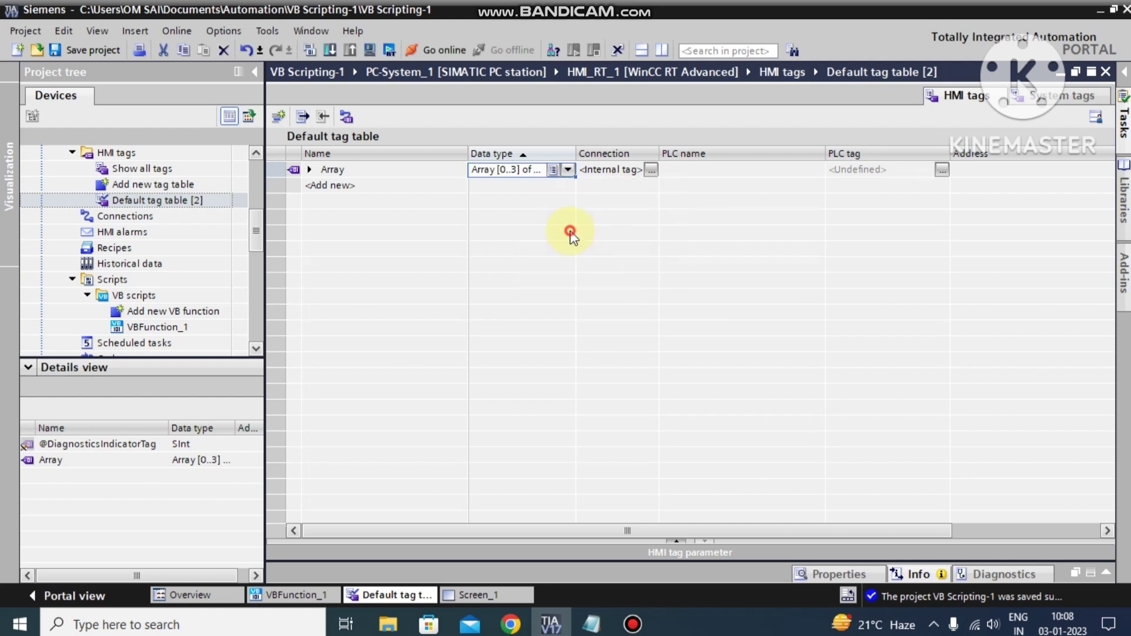
Widen the Data type column, then expand and collapse Array to check elements [0]–[3].
drag(576, 154, 632, 154)
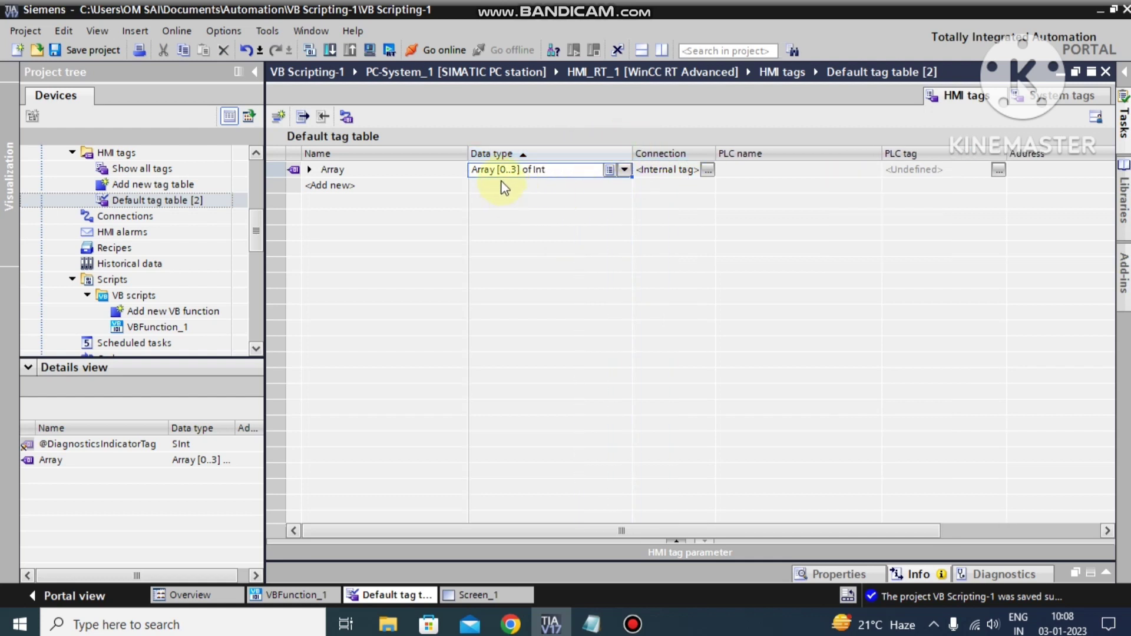
click(310, 171)
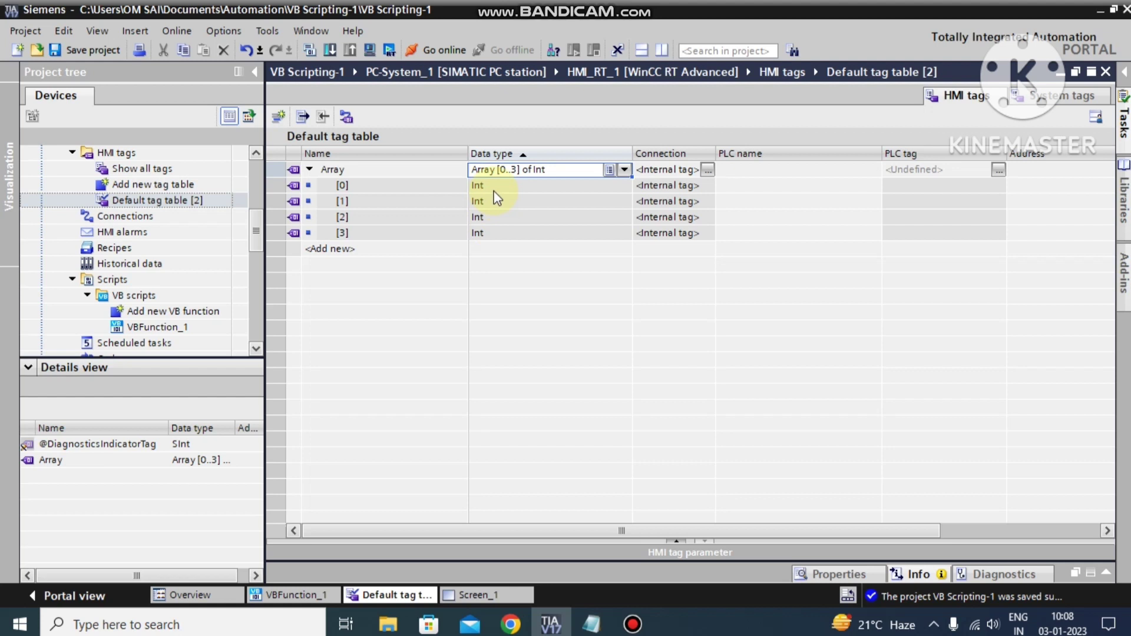
click(309, 170)
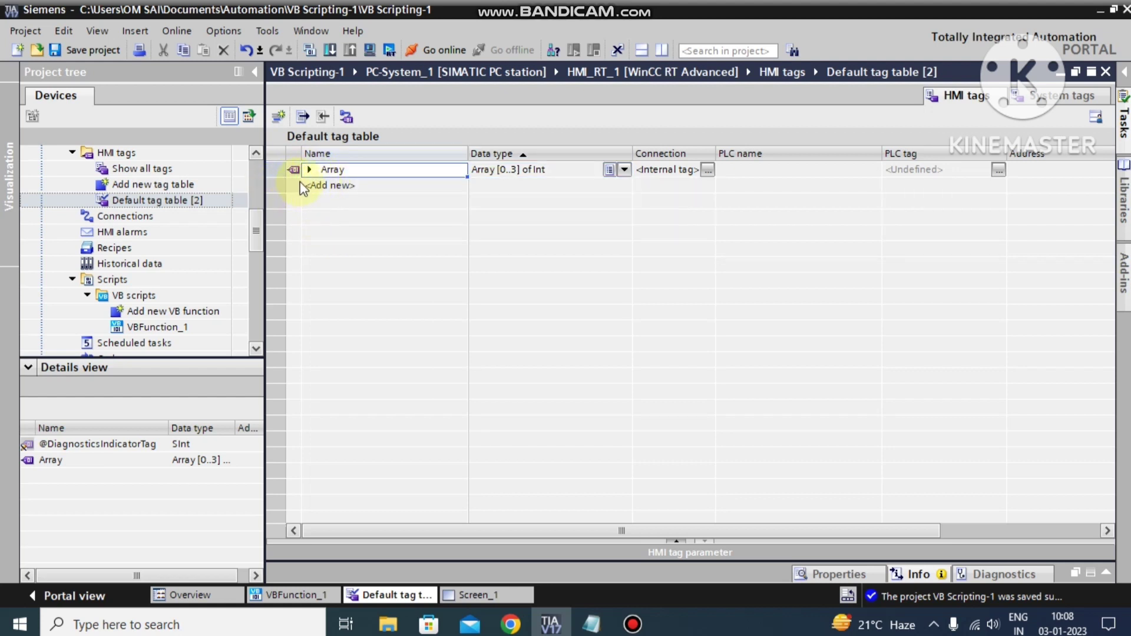
Add a new tag named Array After Function with data type Array.
click(334, 186)
click(334, 185)
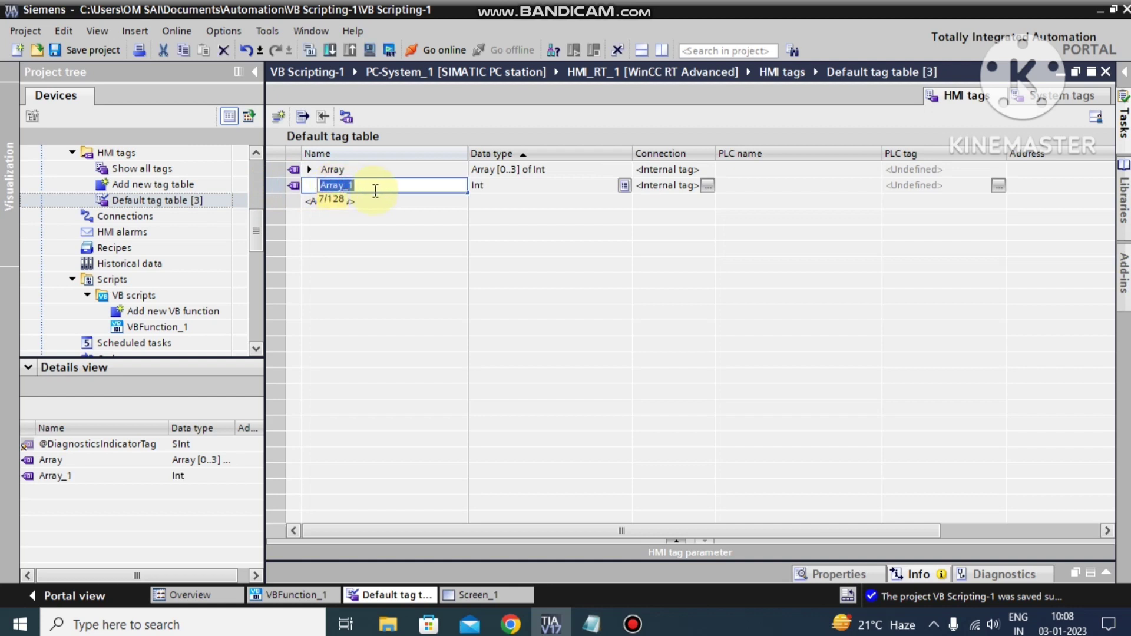
key(BackSpace)
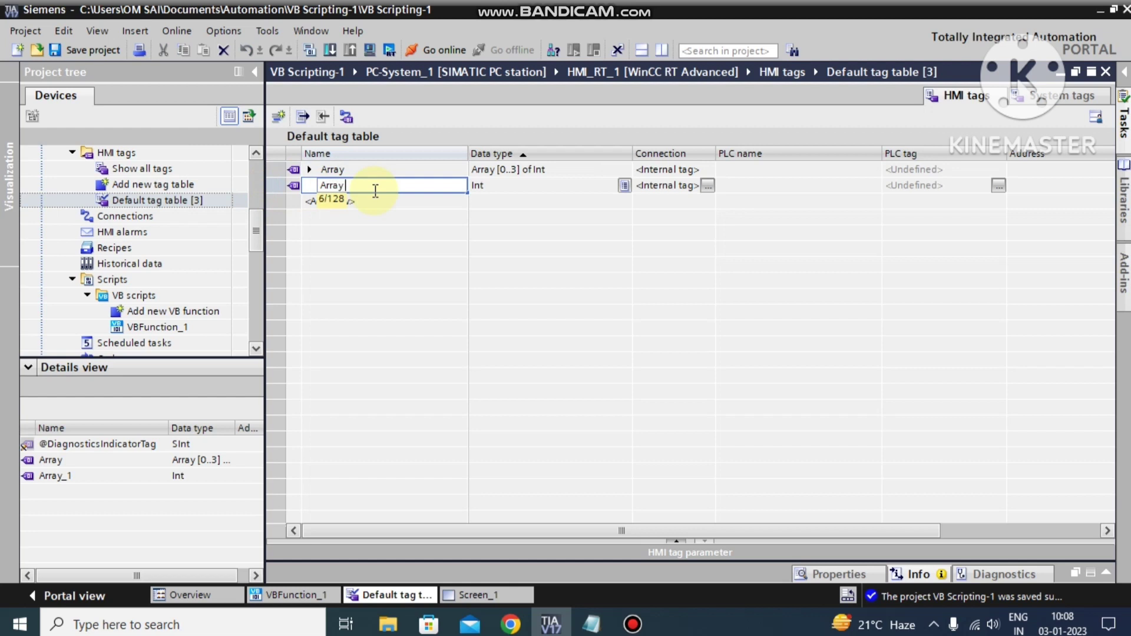
text(Array After Func)
click(521, 186)
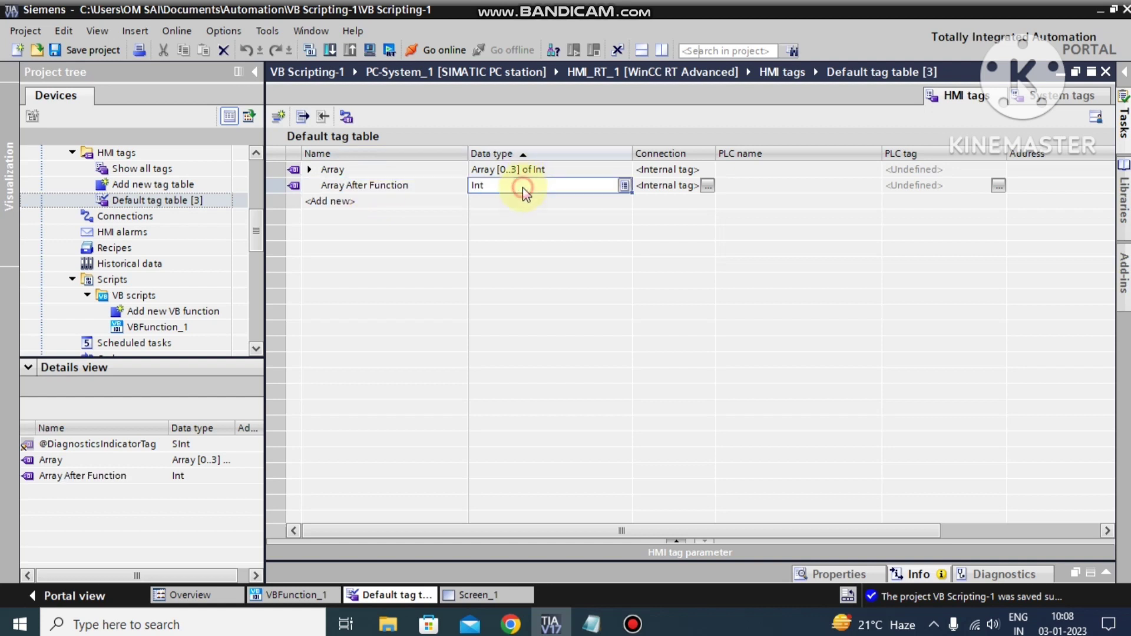
click(624, 186)
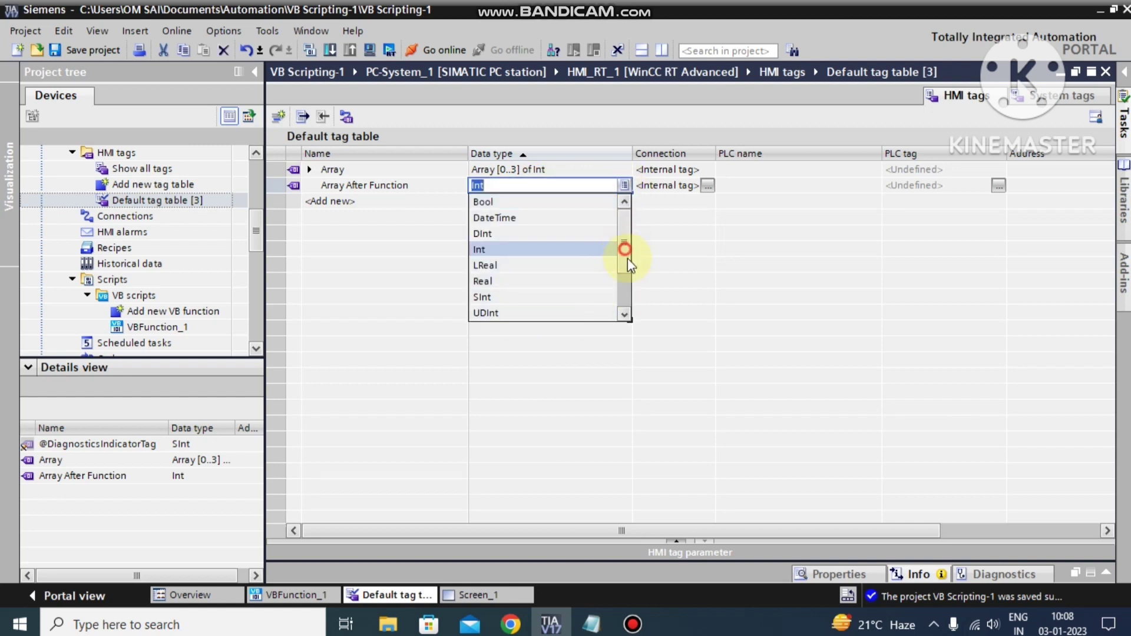
drag(627, 258, 634, 291)
click(514, 313)
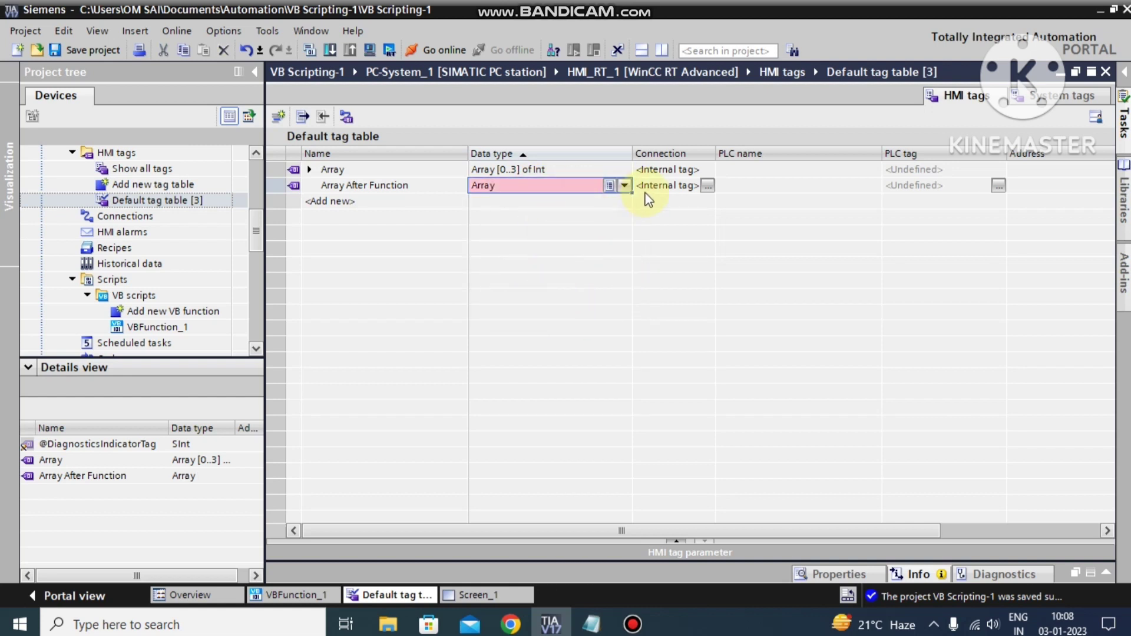
Give Array After Function Int elements with limits 0..3, then switch to Screen_1.
click(624, 185)
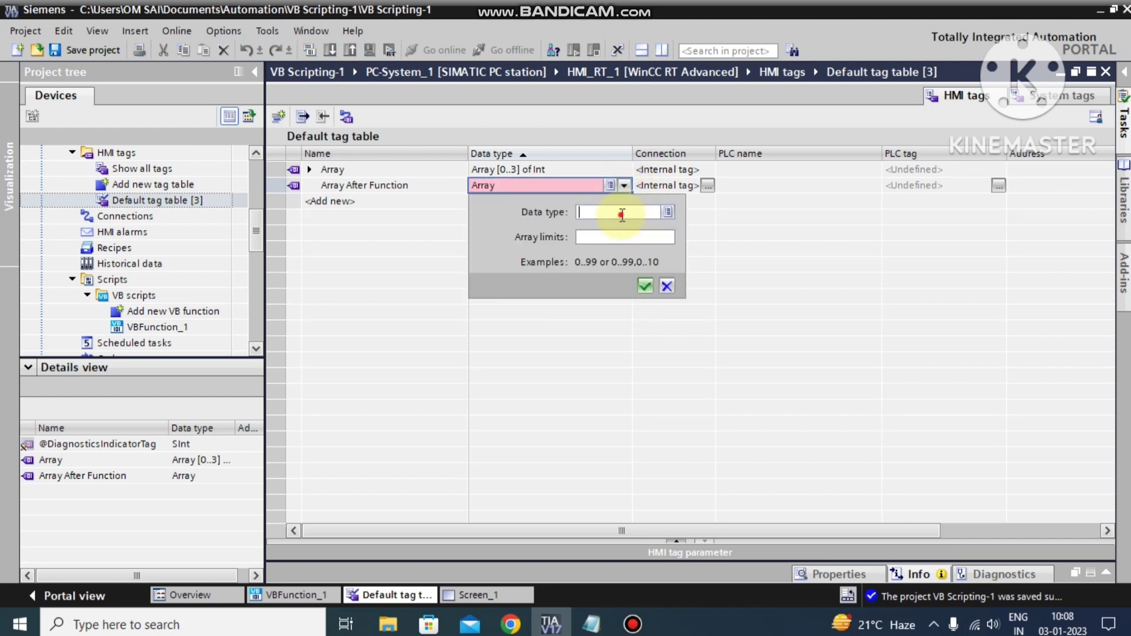
click(668, 212)
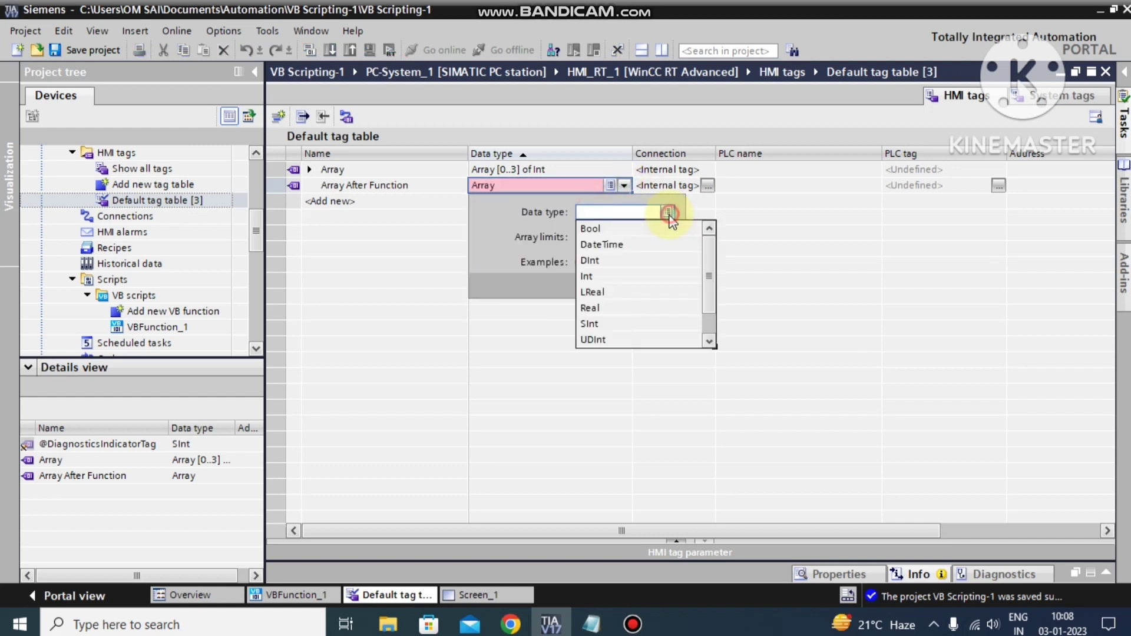
click(589, 277)
click(614, 238)
text(0..3)
key(Return)
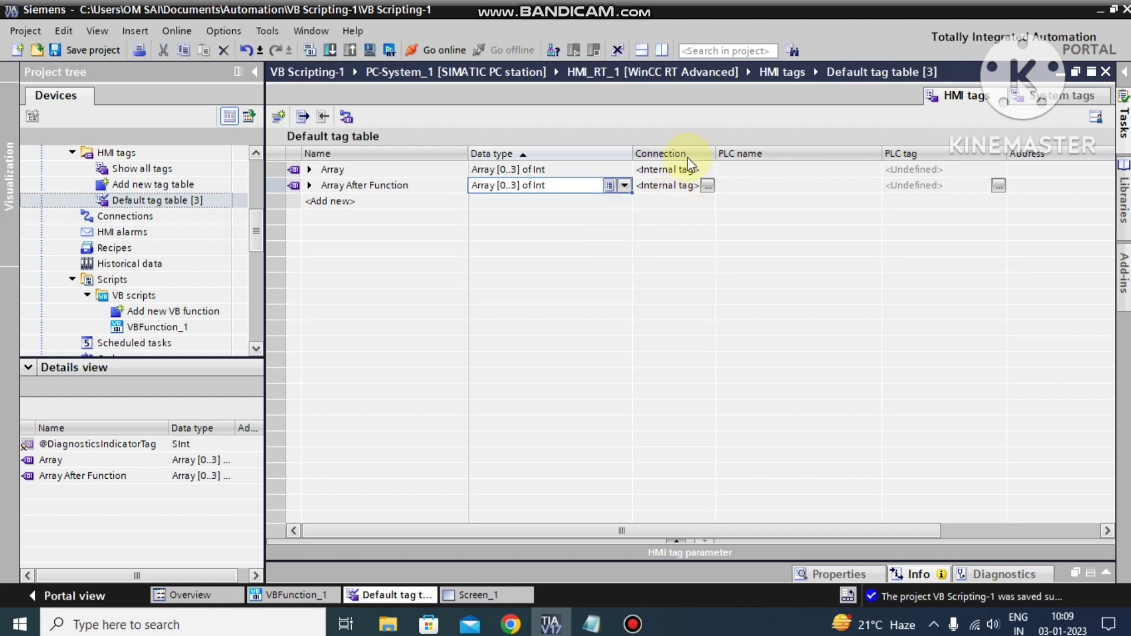
click(476, 595)
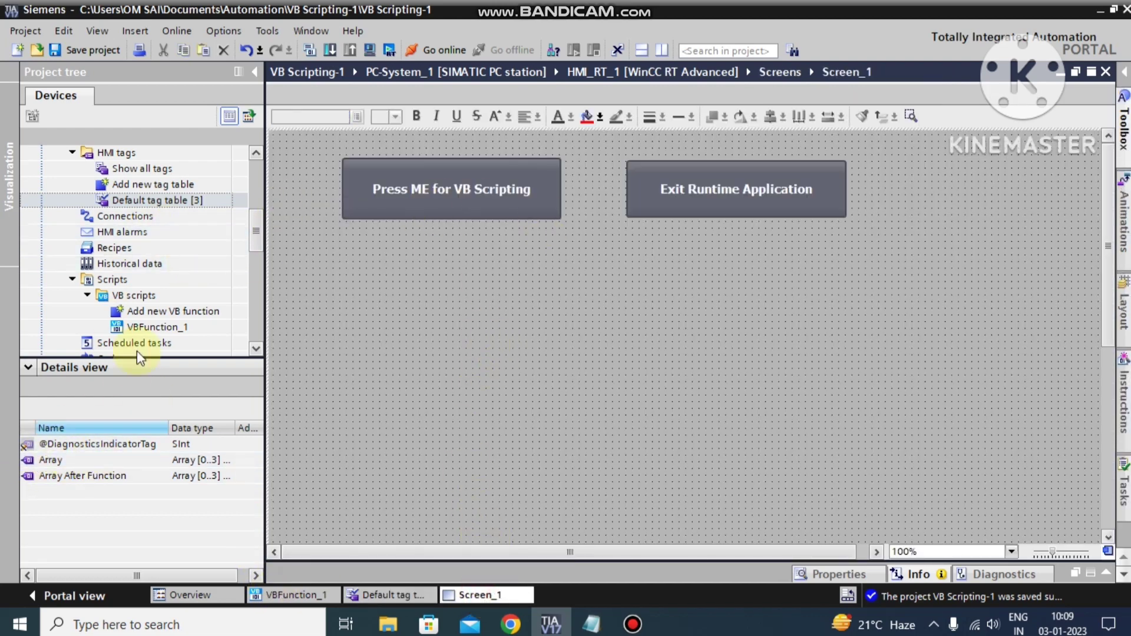
Drag an I/O field from the Toolbox onto Screen_1 beneath the Press ME for VB Scripting button.
click(64, 460)
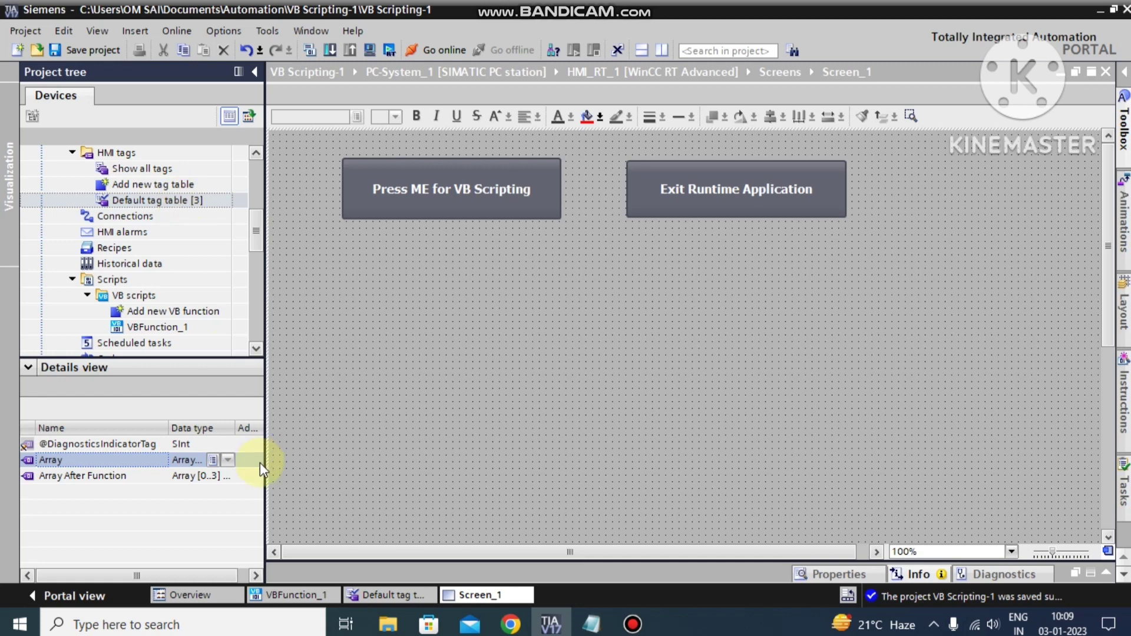
click(180, 201)
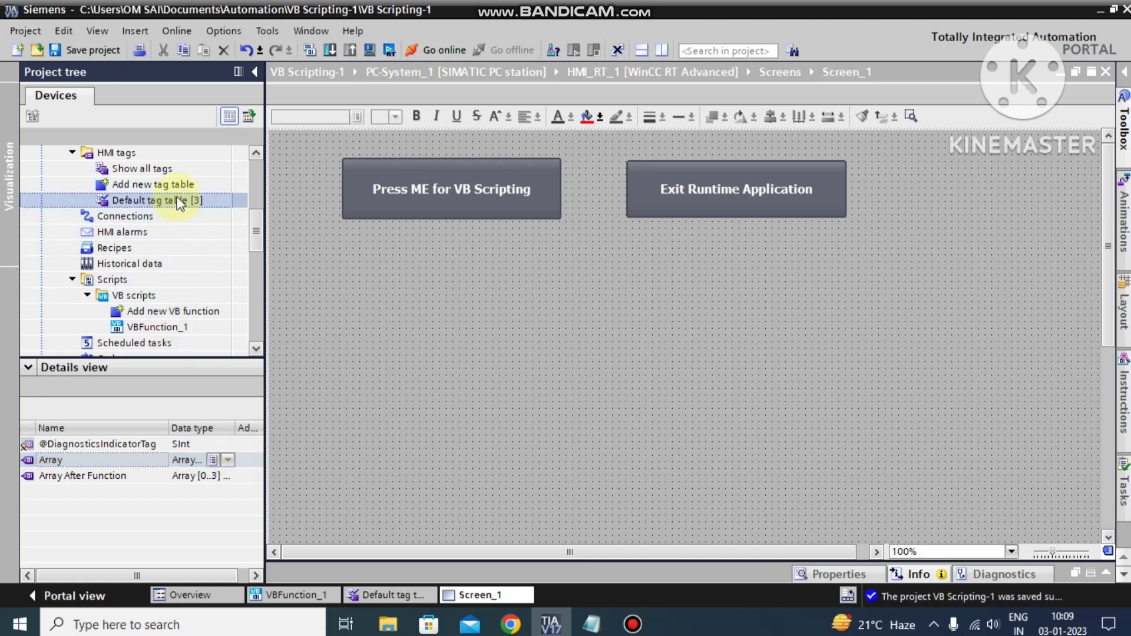
drag(69, 463, 316, 285)
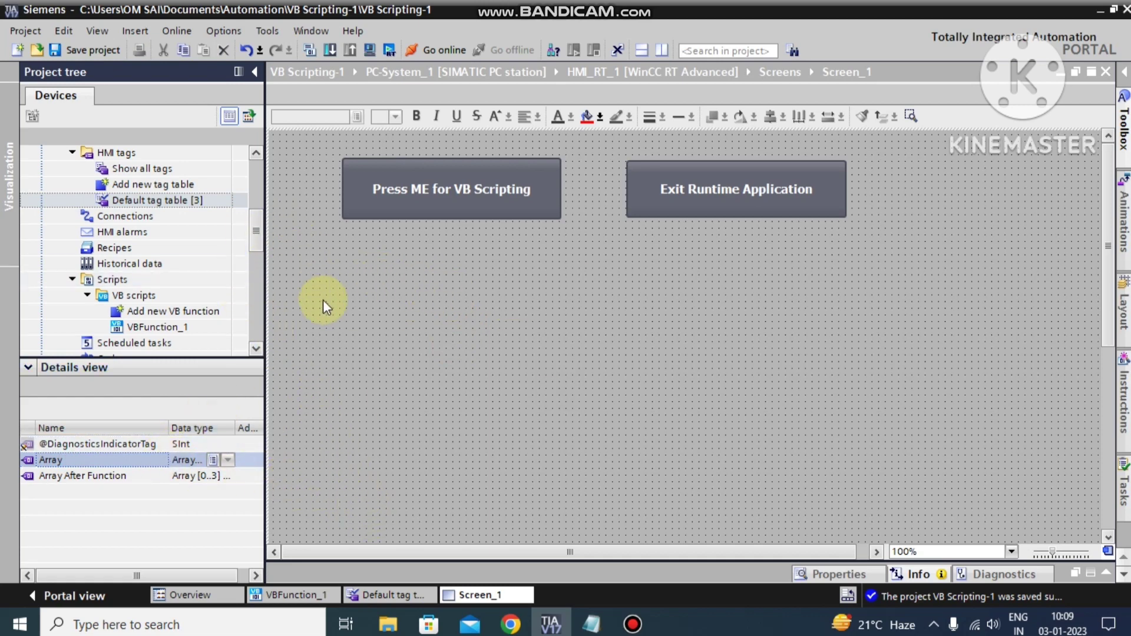
click(1123, 123)
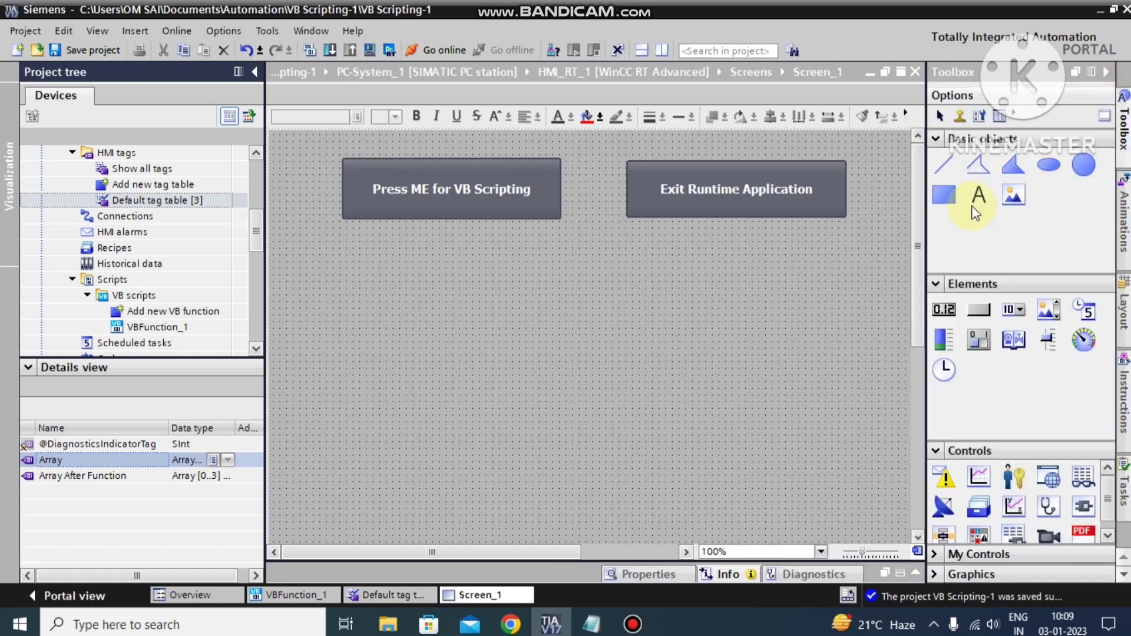
drag(946, 311, 422, 328)
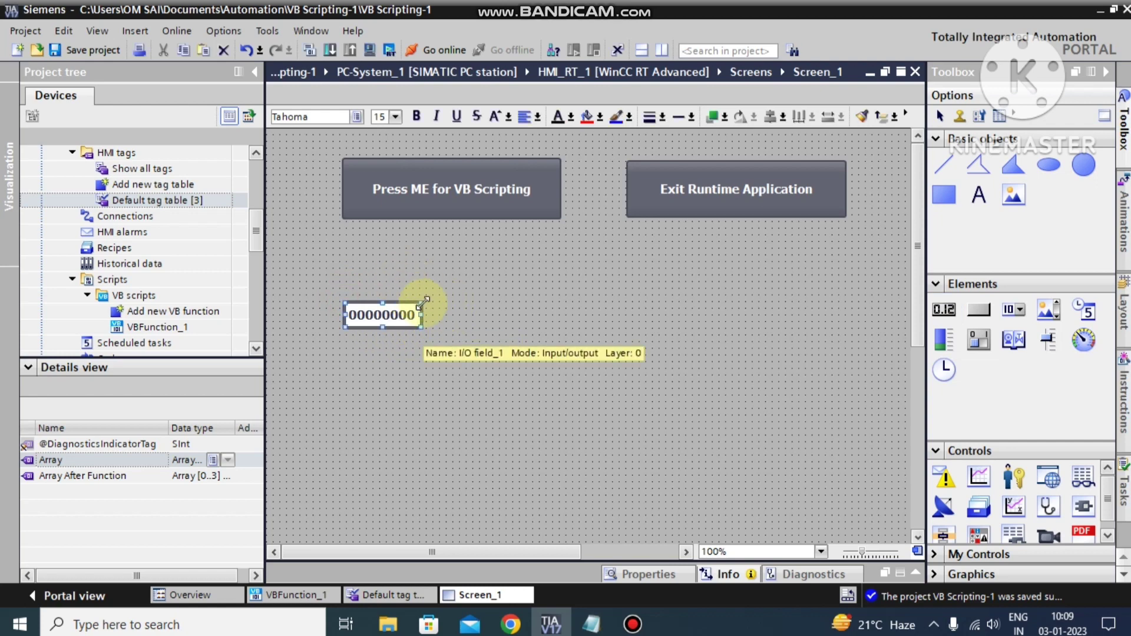
Link I/O field_1 to element Array[0] in its properties, then collapse the Properties inspector.
right_click(397, 319)
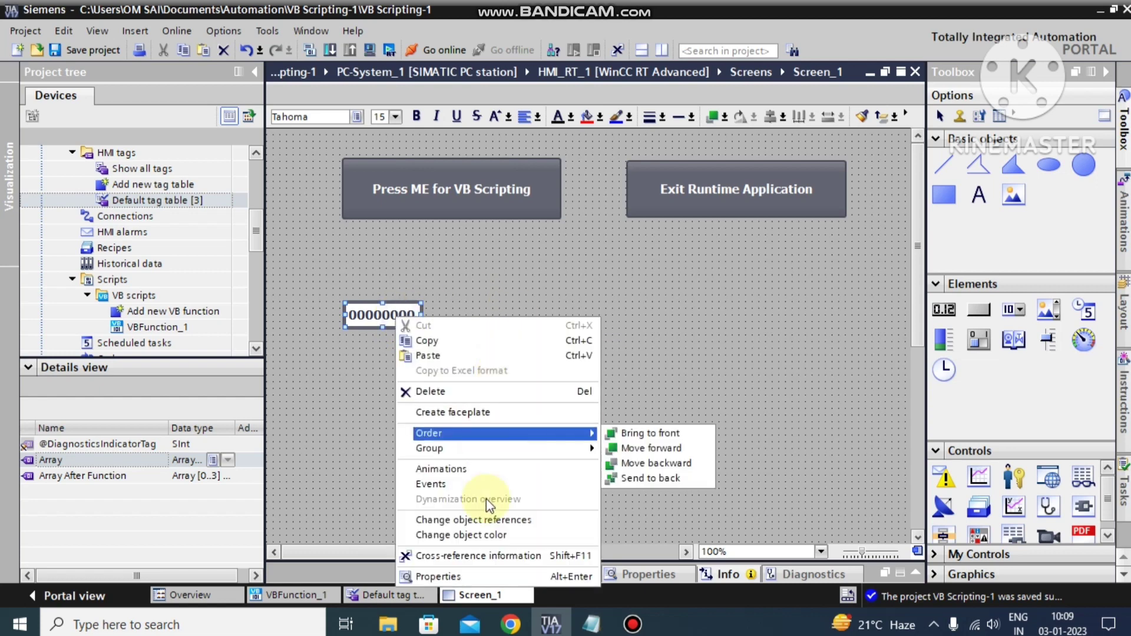
click(489, 576)
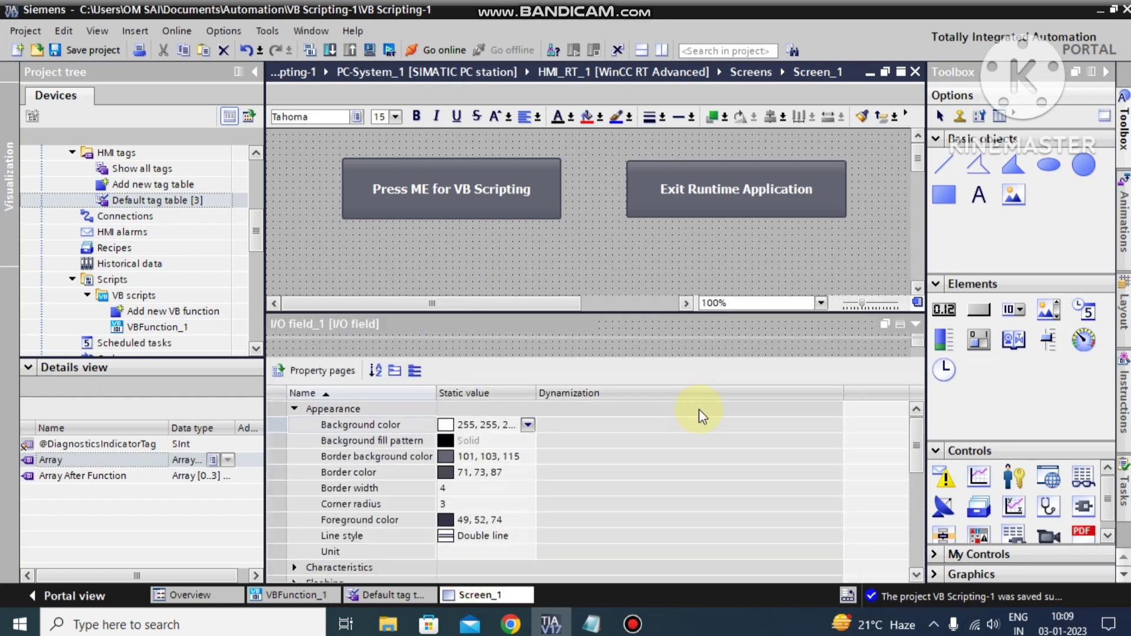
click(290, 370)
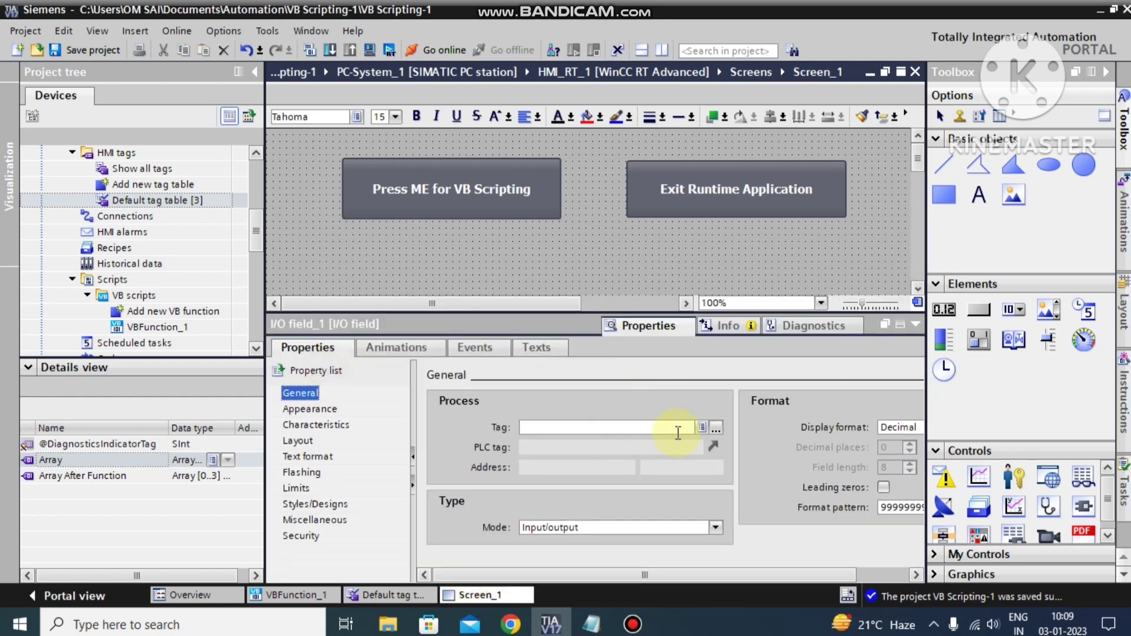
click(702, 427)
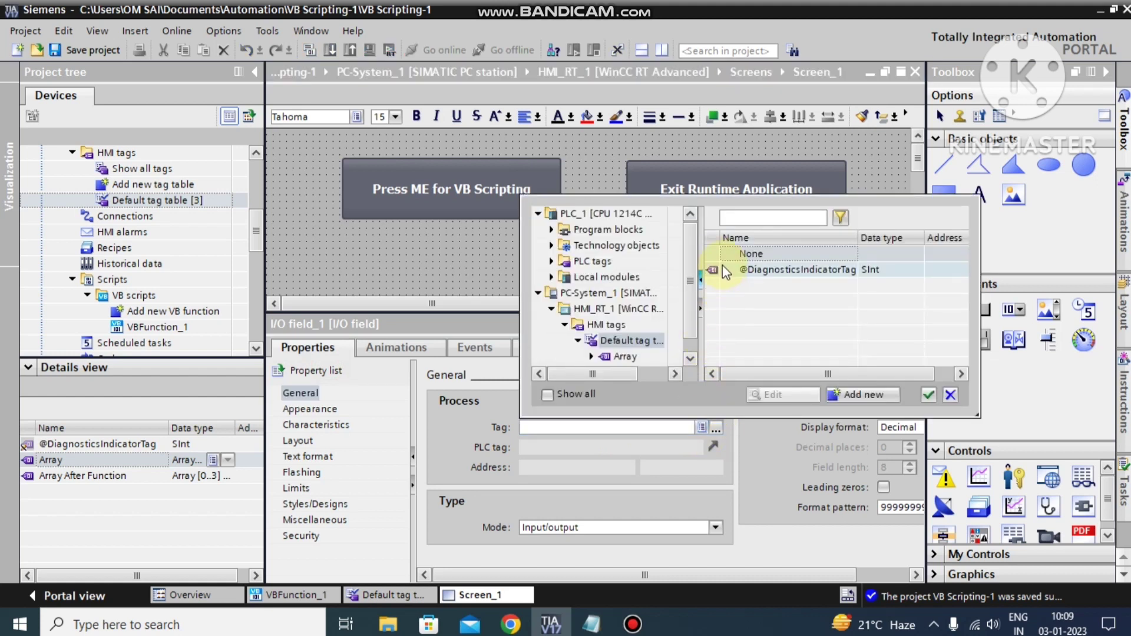
click(624, 357)
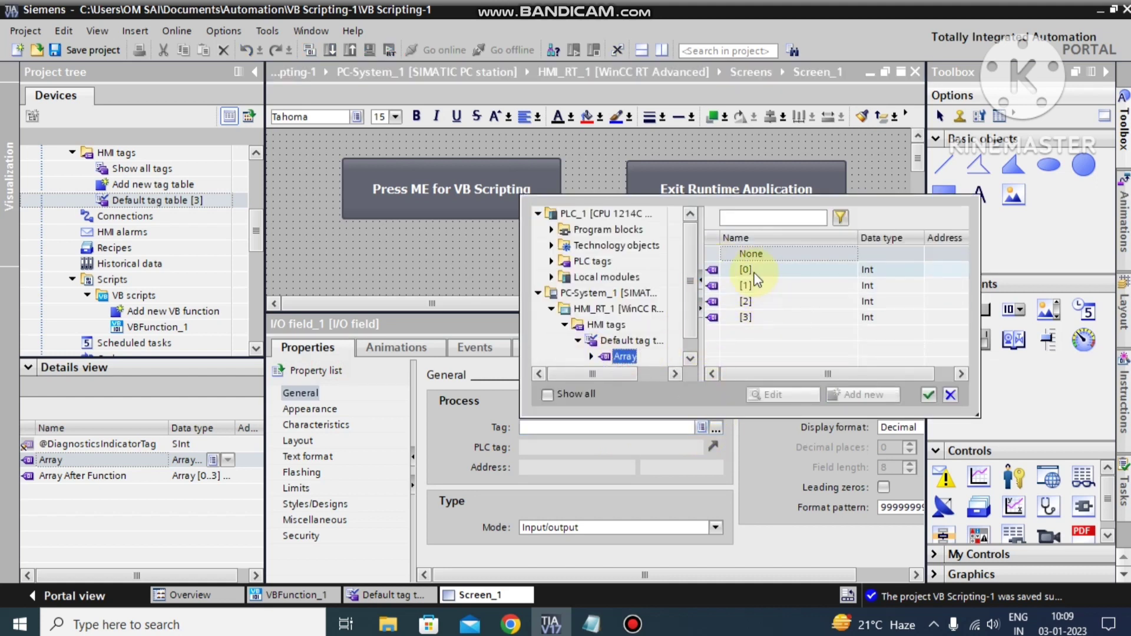
click(753, 273)
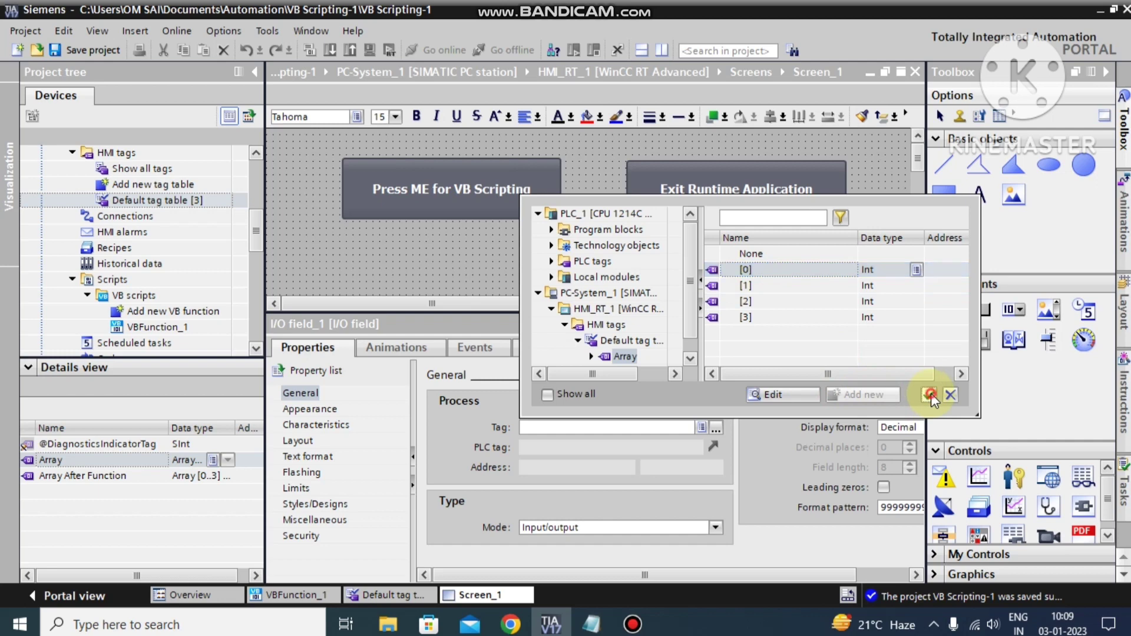
click(930, 395)
click(914, 326)
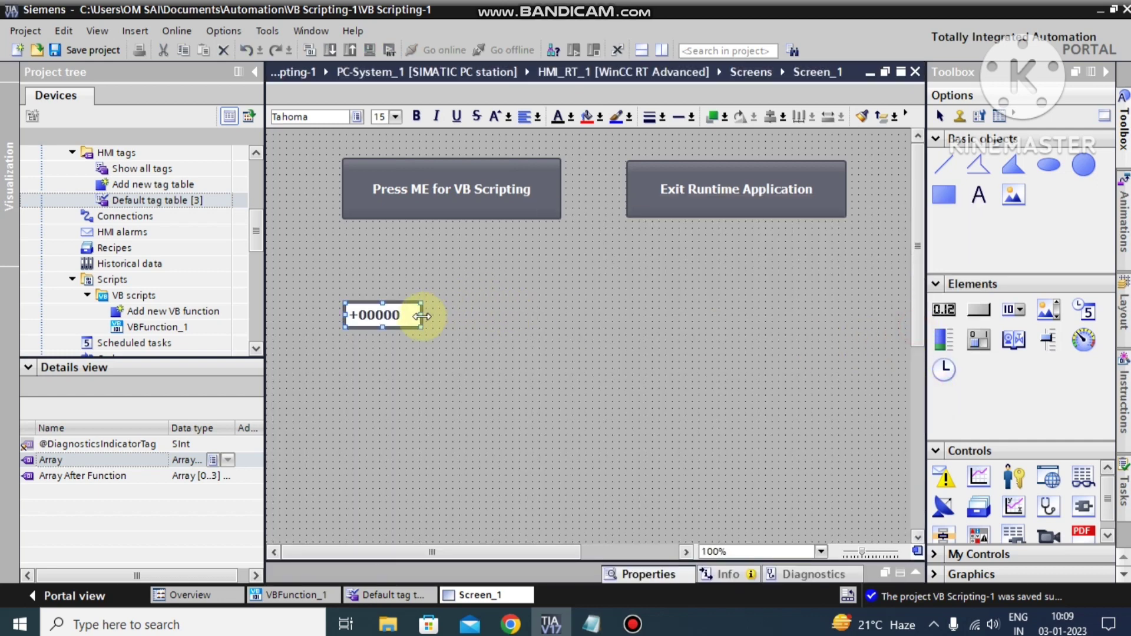
Narrow the I/O field and add a text heading reading 'Array' above it.
drag(420, 315, 405, 315)
click(977, 196)
drag(978, 200, 377, 288)
click(367, 270)
click(364, 270)
text(Array)
click(406, 279)
click(366, 269)
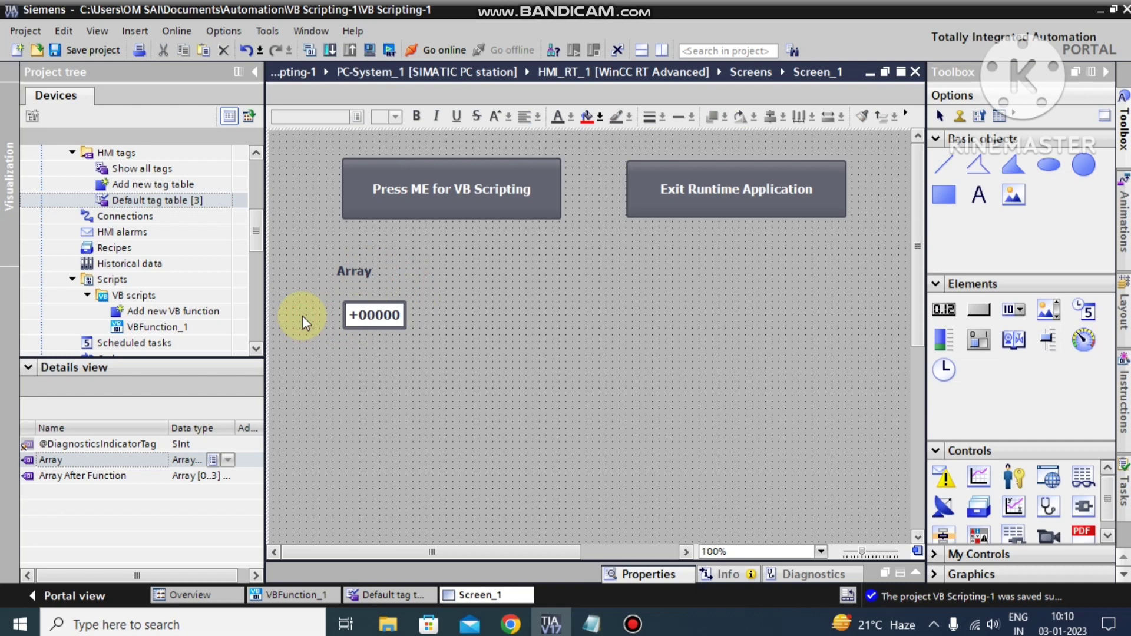
Copy the heading left of the I/O field and relabel it 'Array[0]'.
click(368, 277)
drag(367, 277, 316, 313)
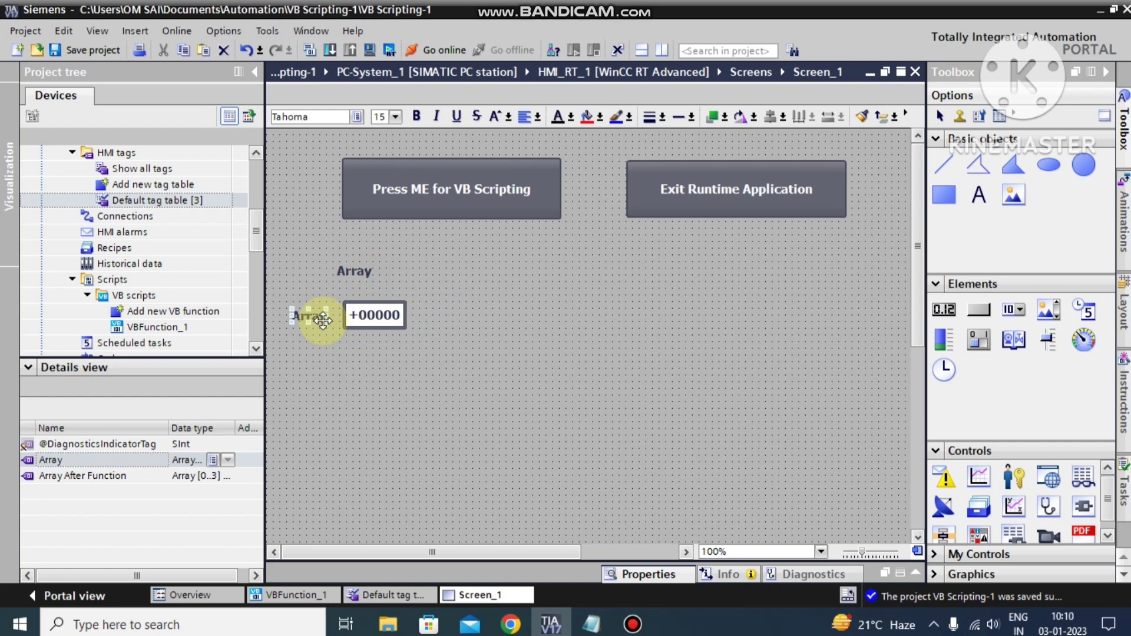
double_click(327, 311)
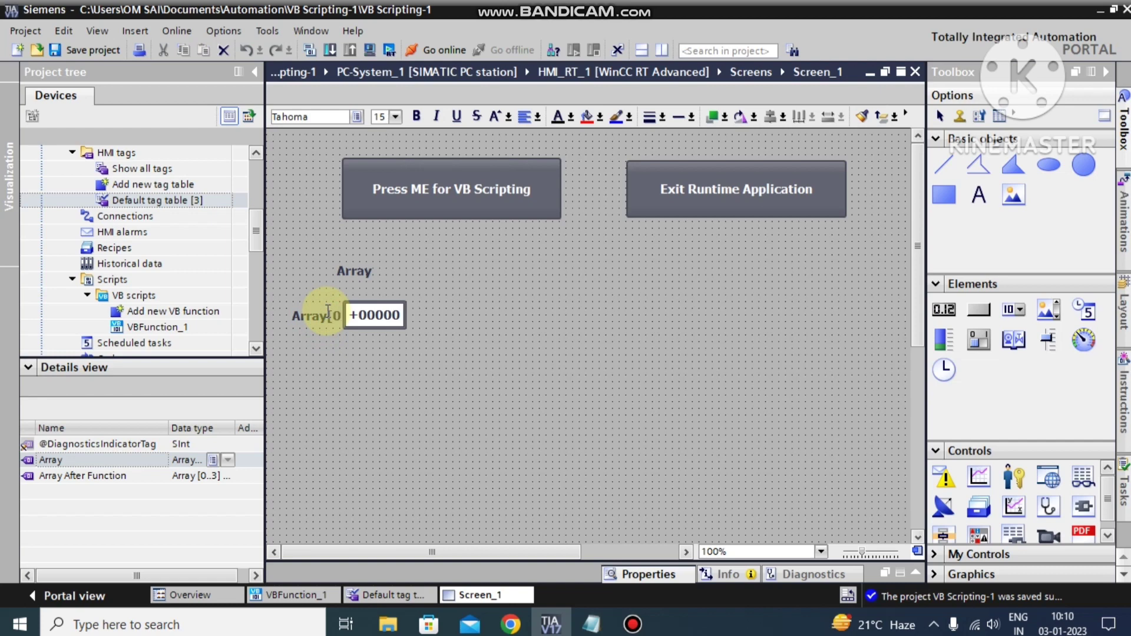
click(336, 367)
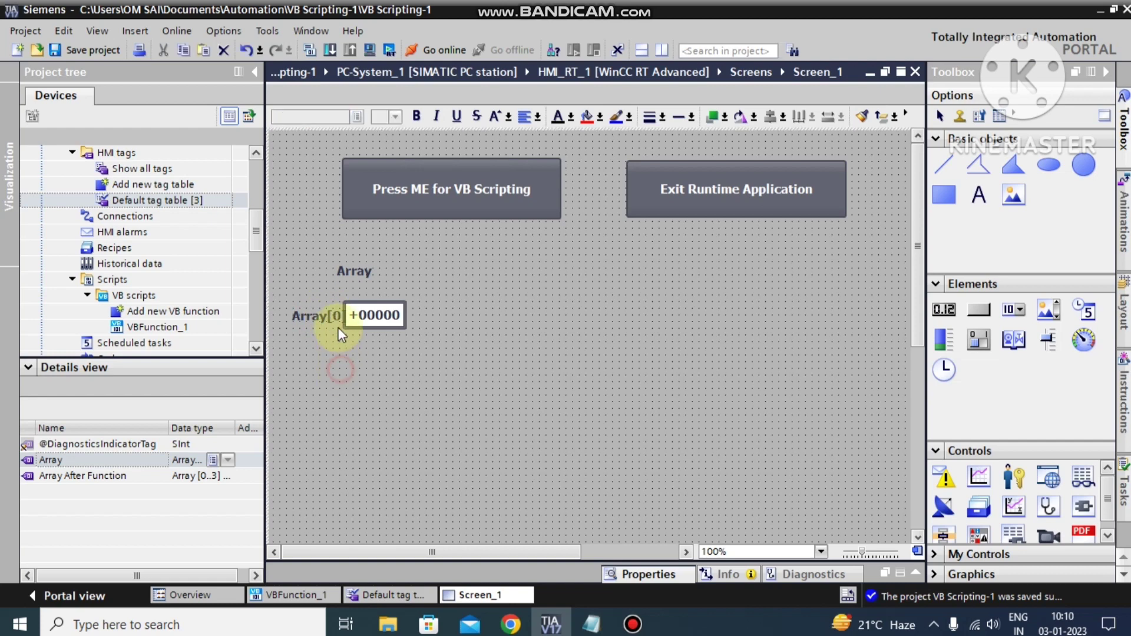
click(325, 316)
key(Left)
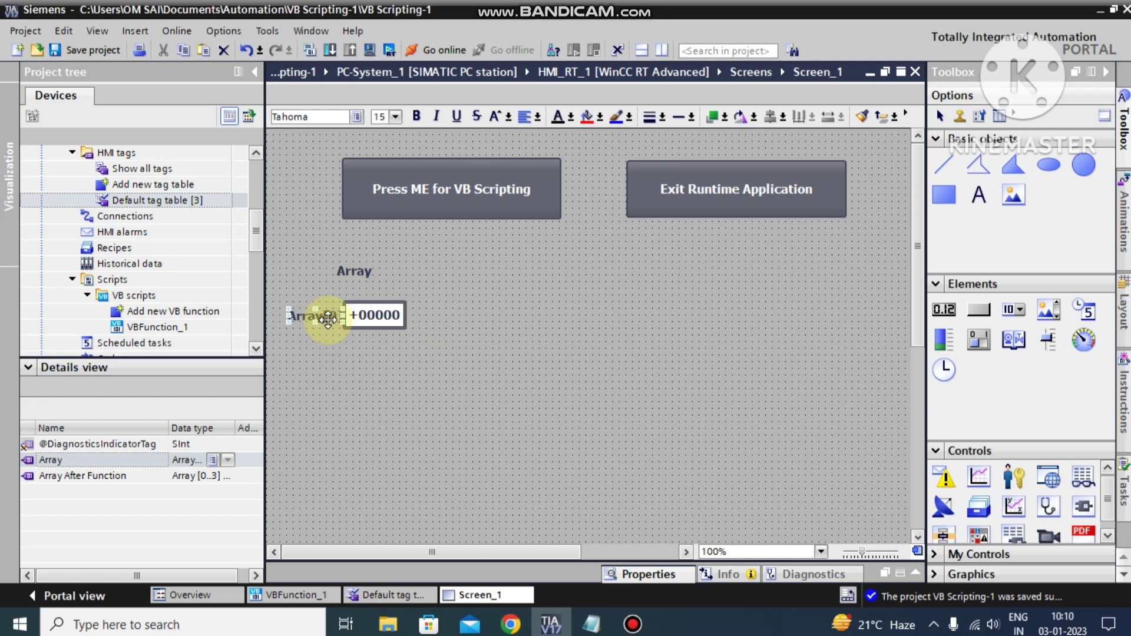
Select the Array[0] label and I/O field together and paste a copy of the pair.
click(354, 271)
click(288, 302)
drag(278, 282, 323, 310)
drag(443, 356, 437, 354)
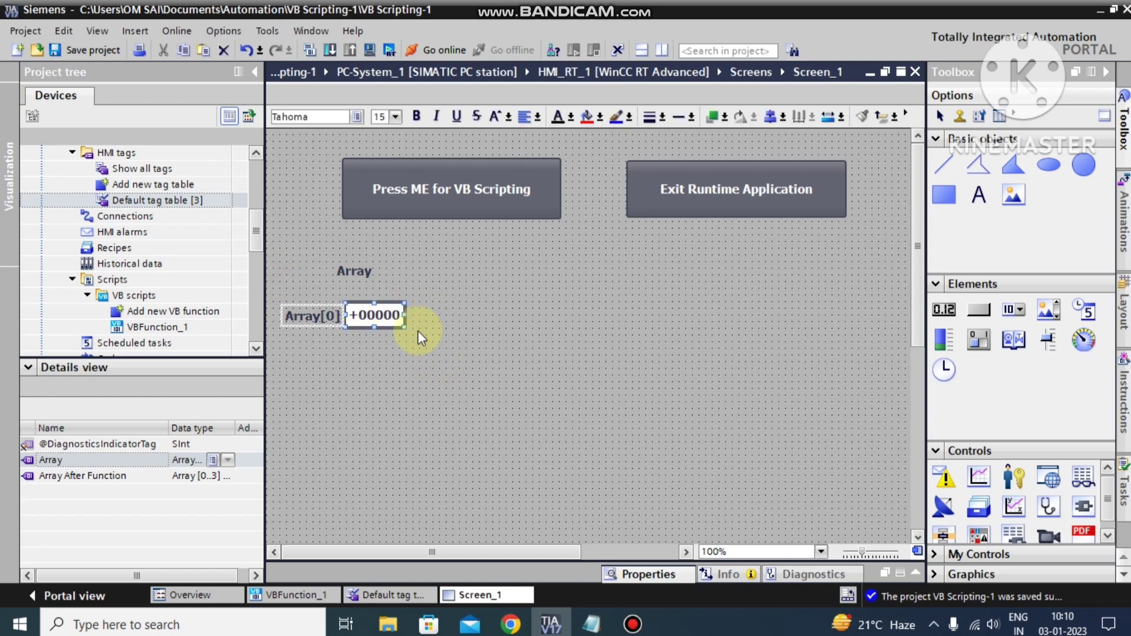
click(404, 372)
key(ctrl+v)
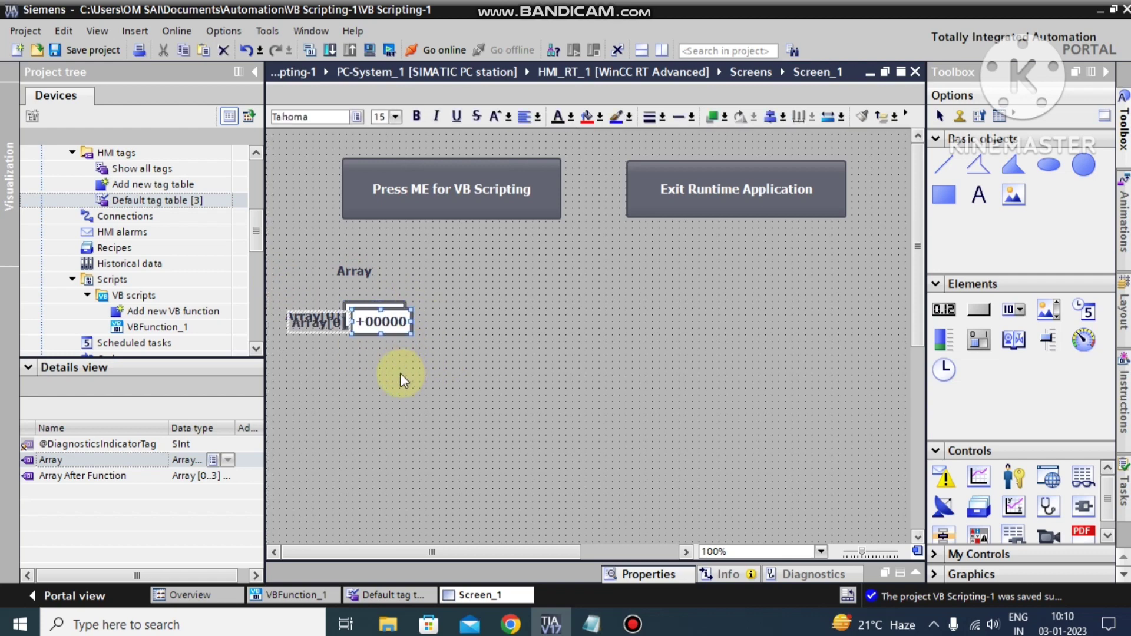
Paste more label-and-field copies, drag them downward, and undo the extra duplicates.
key(ctrl+v)
key(ctrl+v)
drag(371, 343, 366, 406)
click(386, 333)
drag(386, 333, 382, 371)
drag(379, 321, 376, 443)
drag(388, 360, 381, 366)
key(ctrl+z)
key(ctrl+z)
key(ctrl+z)
key(ctrl+z)
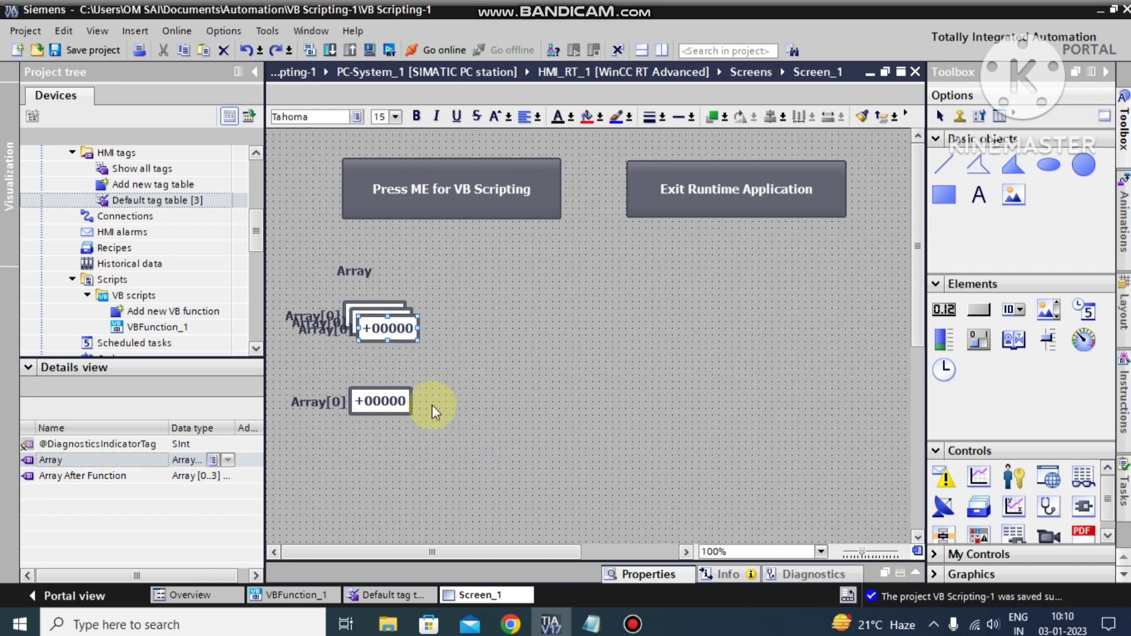
Stack the label-and-field pairs into four evenly spaced rows under the Array heading.
drag(373, 321, 368, 358)
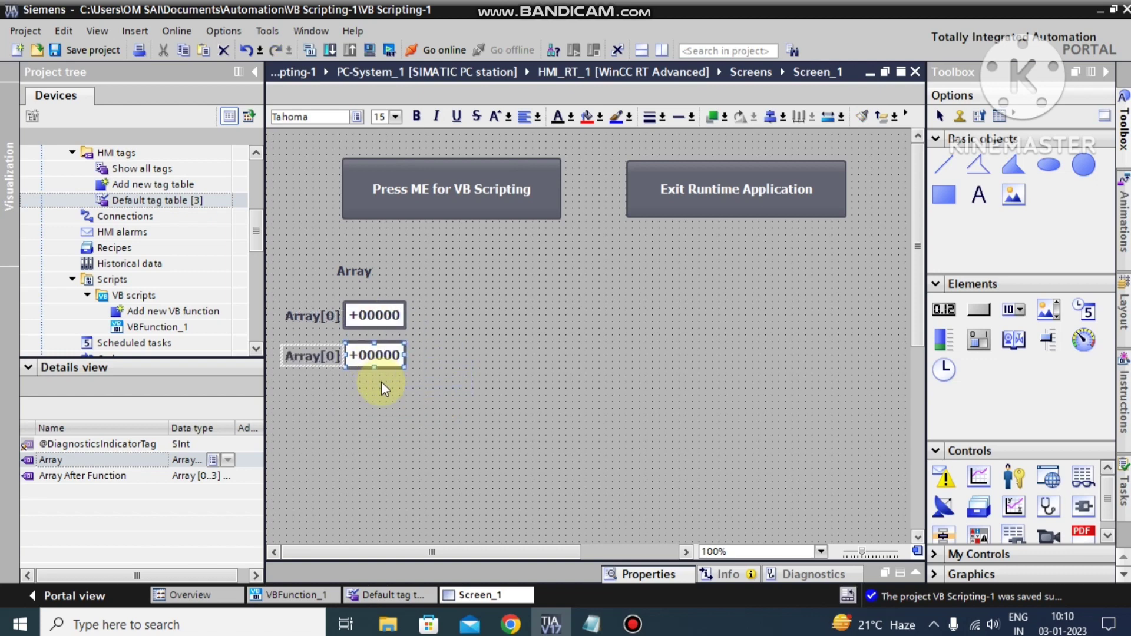
click(370, 313)
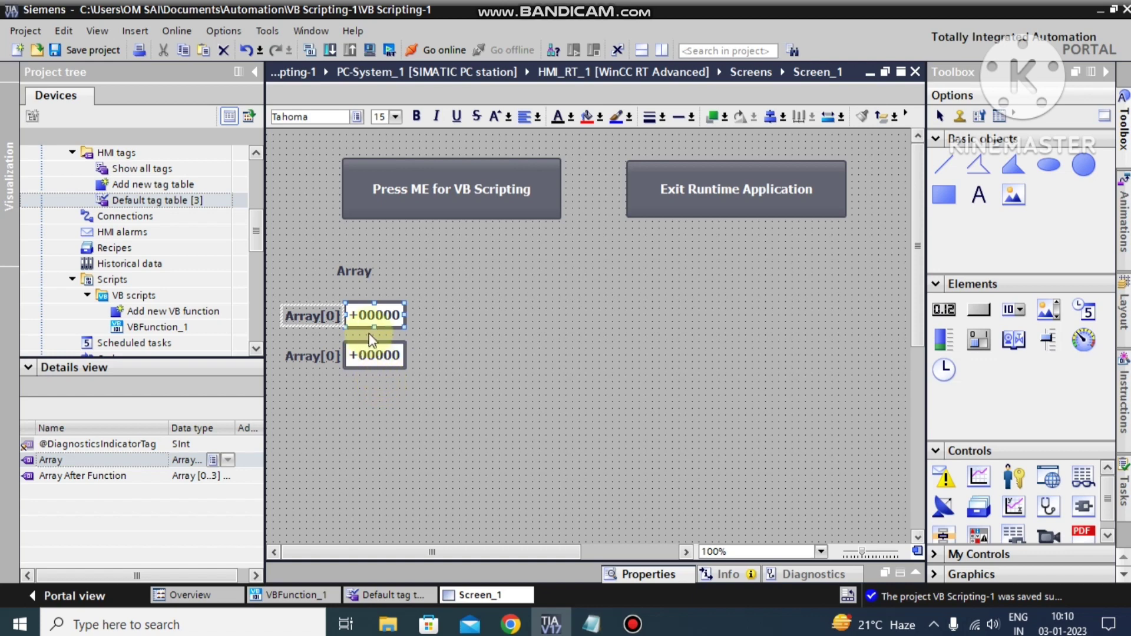
drag(369, 313, 372, 397)
click(374, 315)
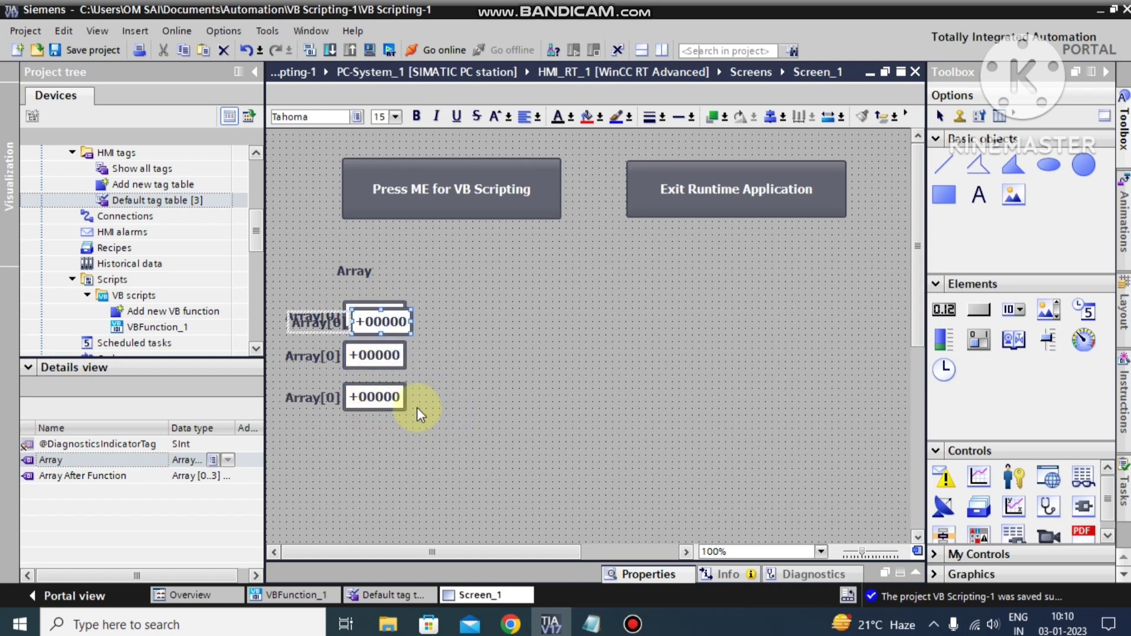
drag(391, 316, 384, 435)
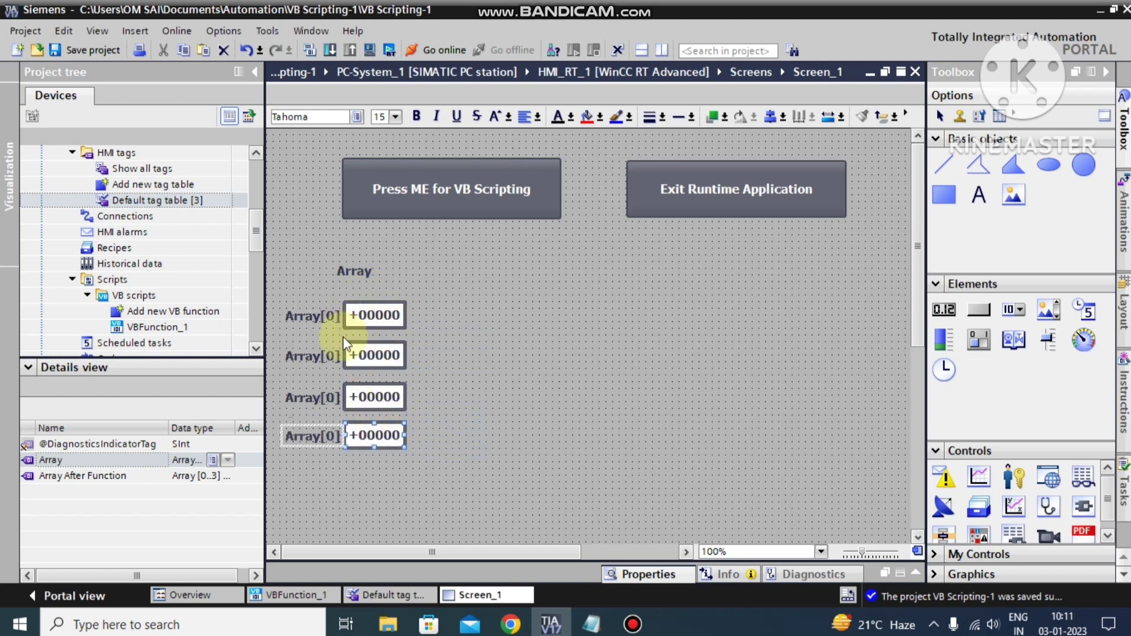
click(333, 355)
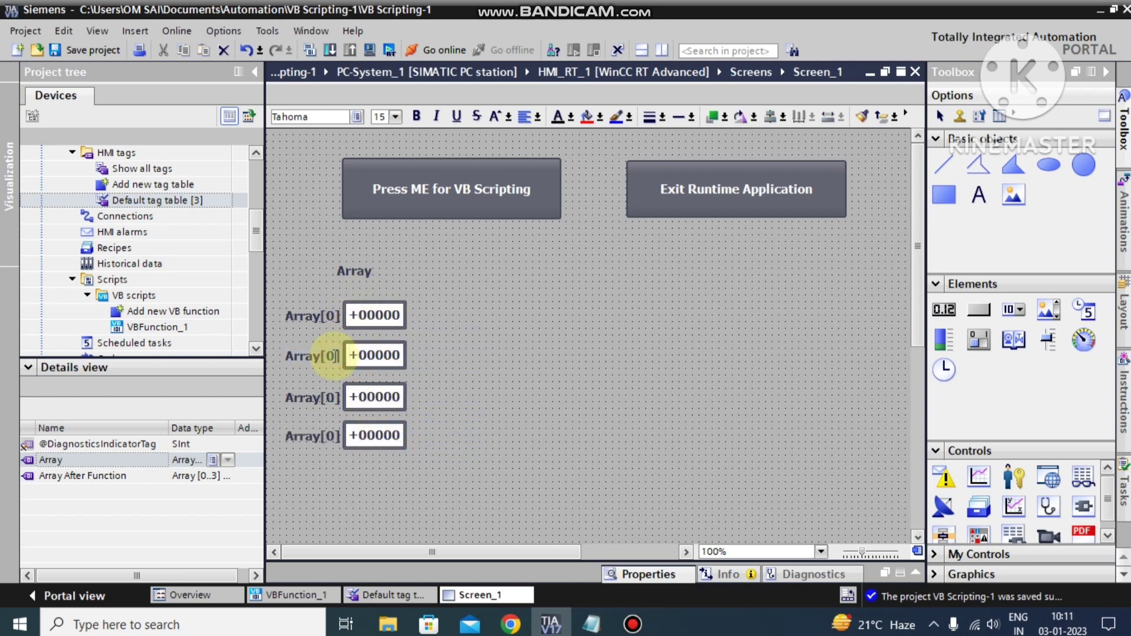
Change the lower three labels to Array[1], Array[2] and Array[3].
text(1)
click(324, 397)
click(334, 398)
key(BackSpace)
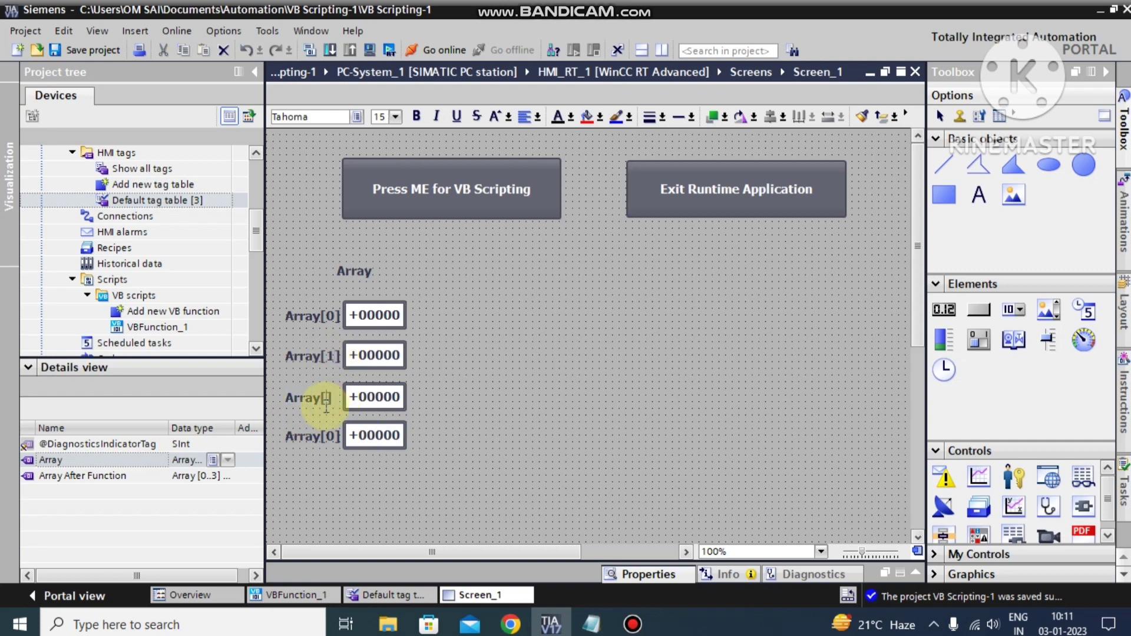
text(2)
click(328, 436)
click(331, 436)
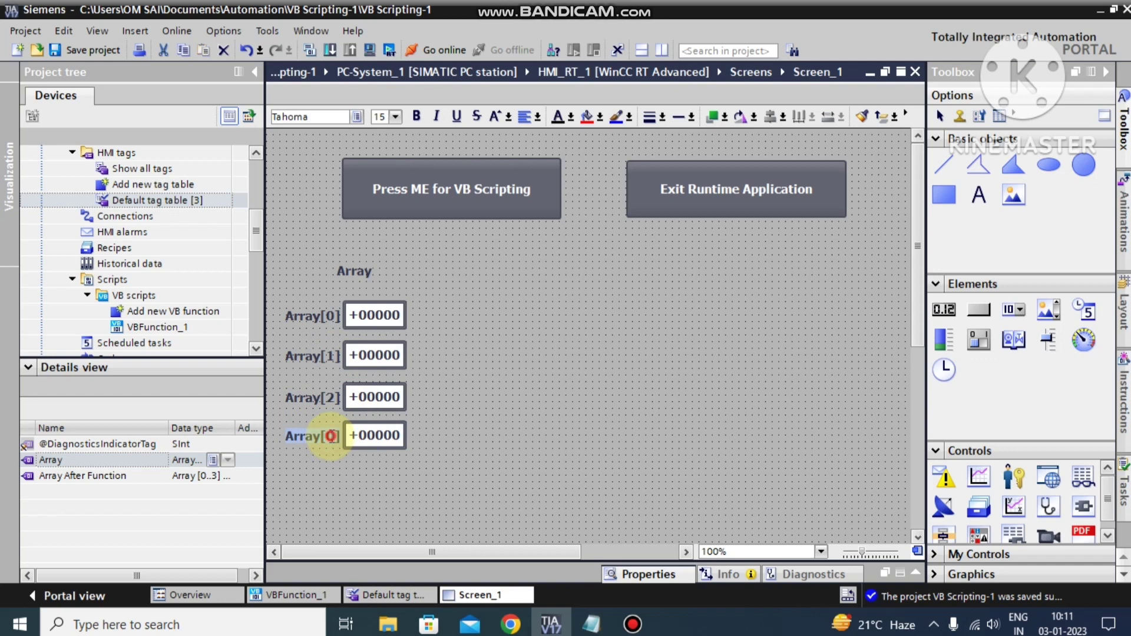
key(BackSpace)
click(393, 435)
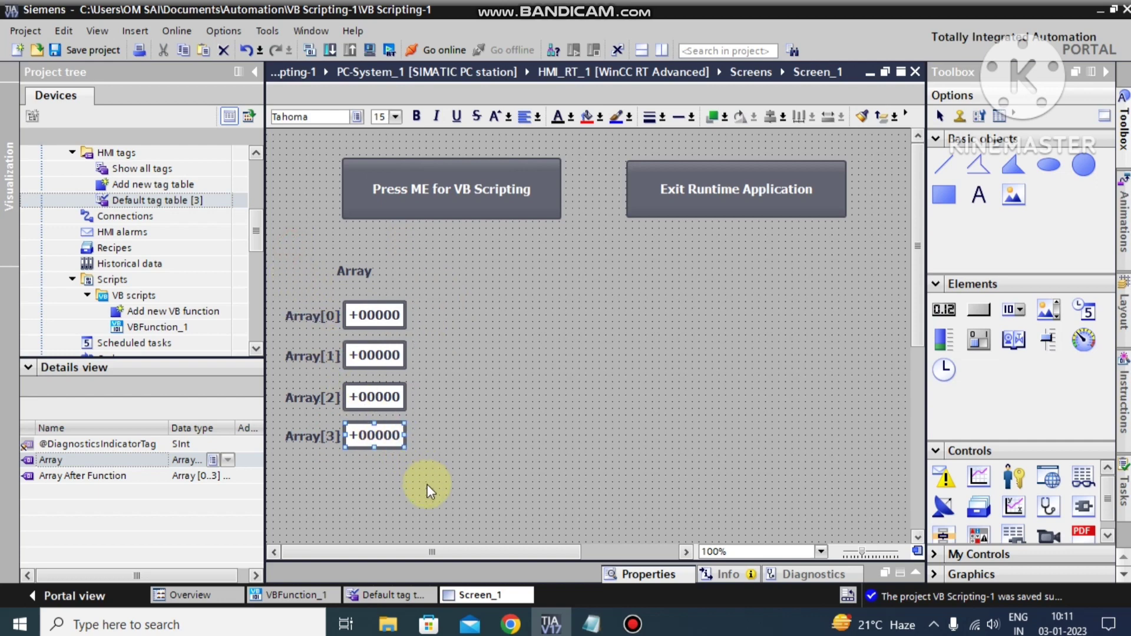
Select the Array heading together with all four label-and-field rows.
drag(427, 484, 329, 278)
click(304, 266)
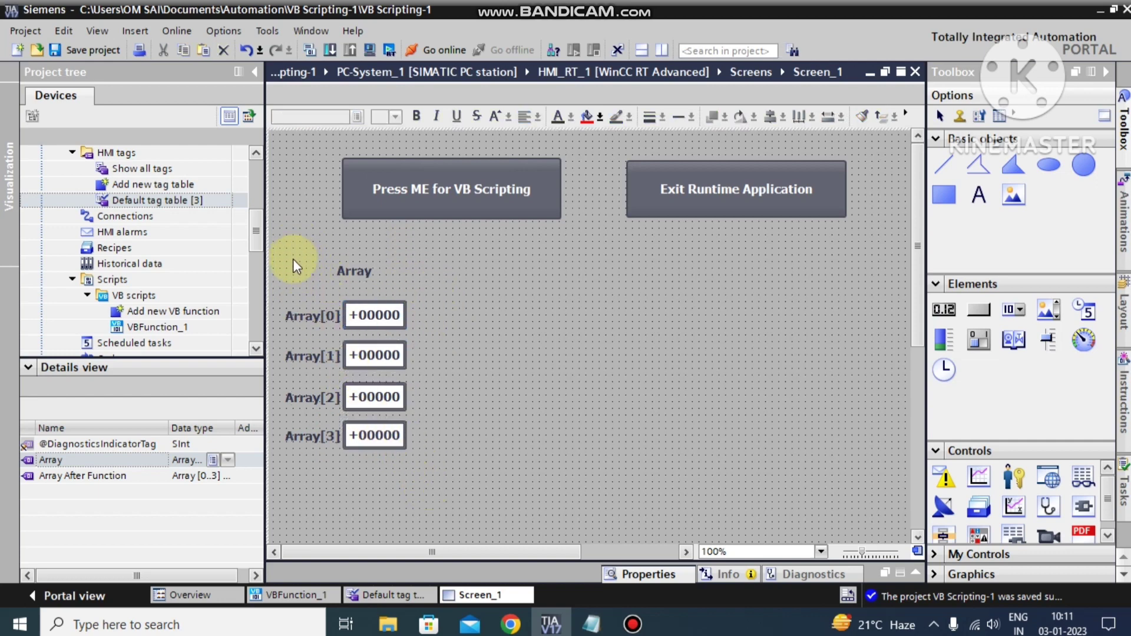
drag(292, 245, 451, 500)
Change the second I/O field's tag index from Array[0] toward Array[1] in its General properties.
click(373, 355)
click(648, 574)
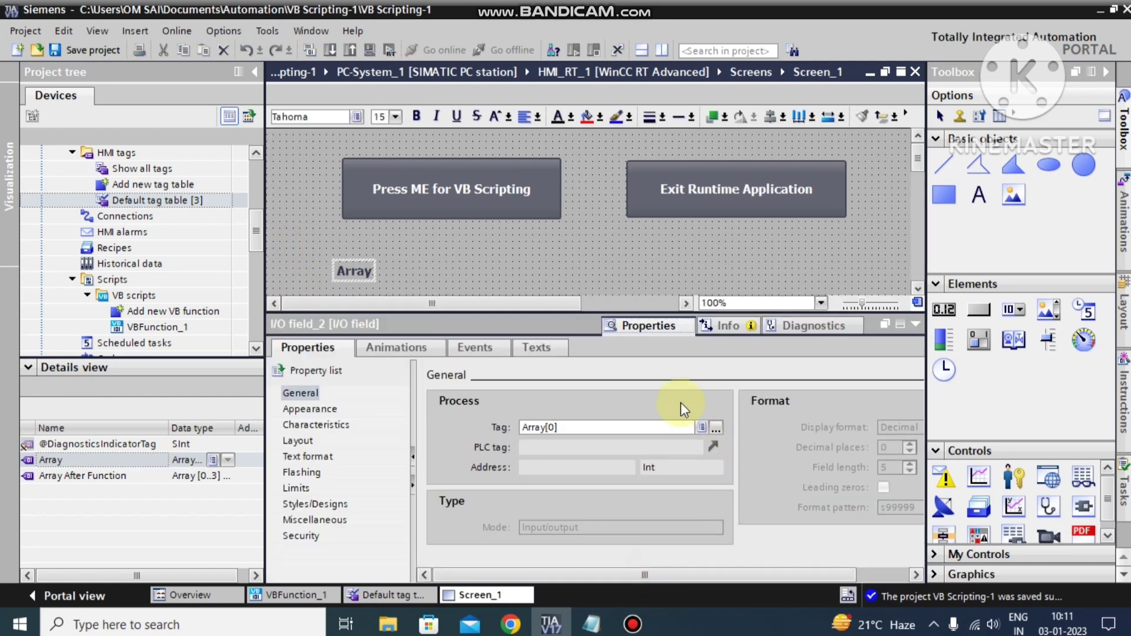
click(558, 428)
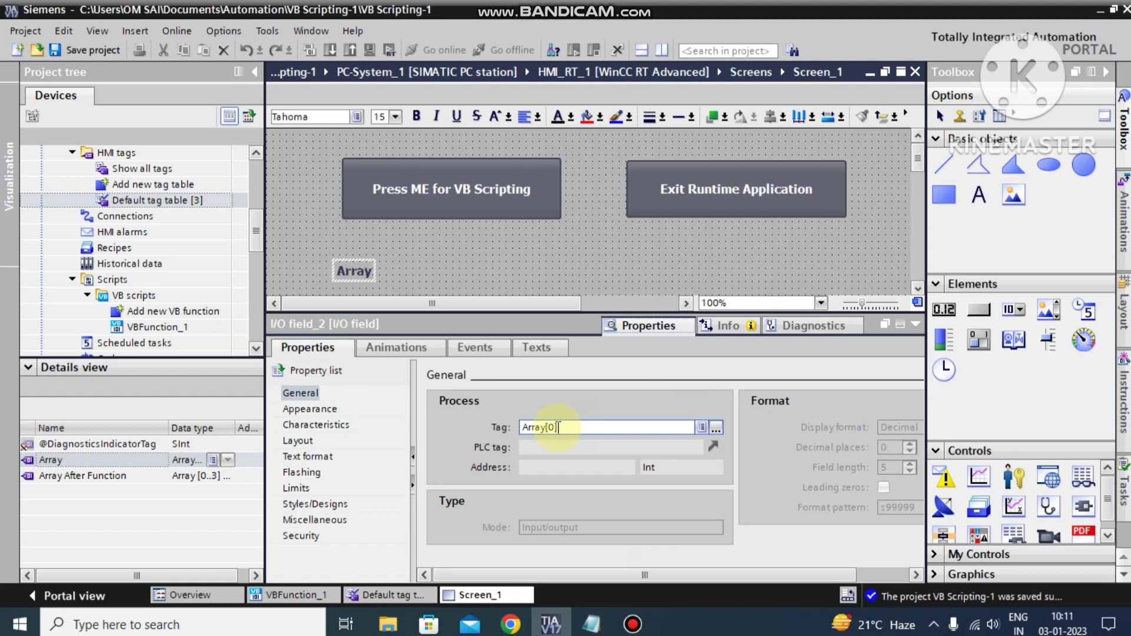
key(BackSpace)
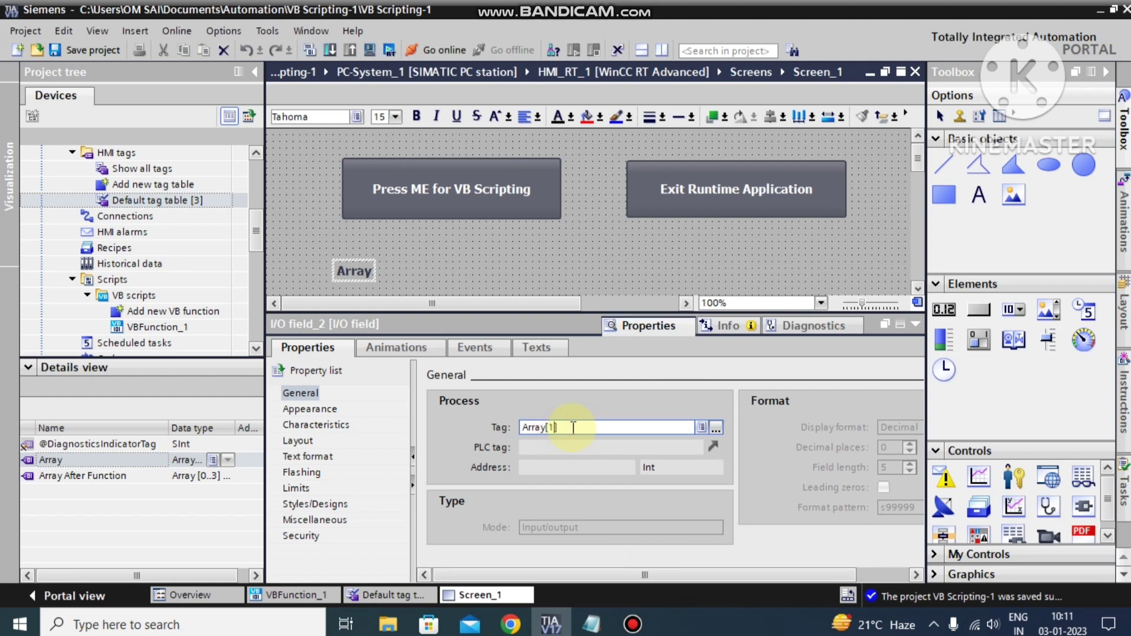